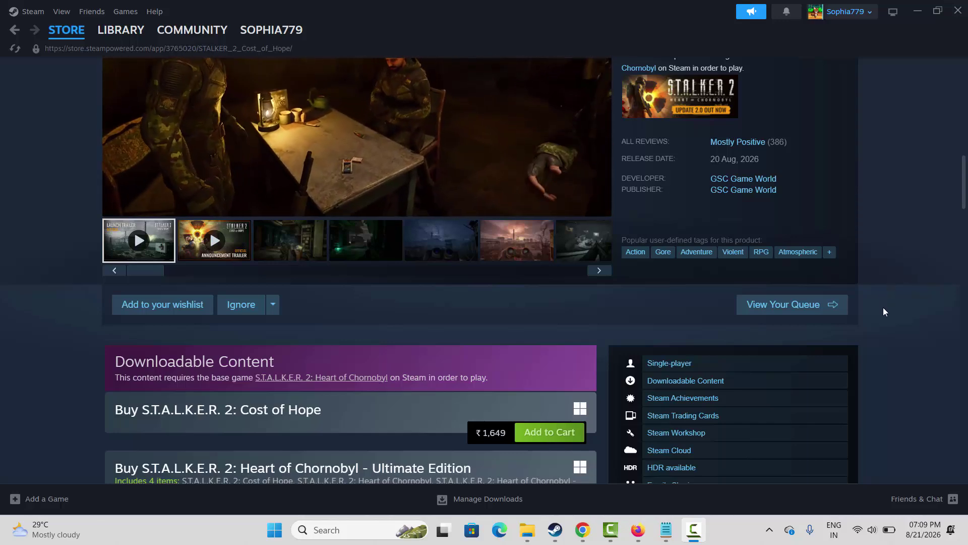
Step: Examine the minimum and recommended system requirements on the S.T.A.L.K.E.R. 2: Cost of Hope store page
scroll(884, 313, down, 20)
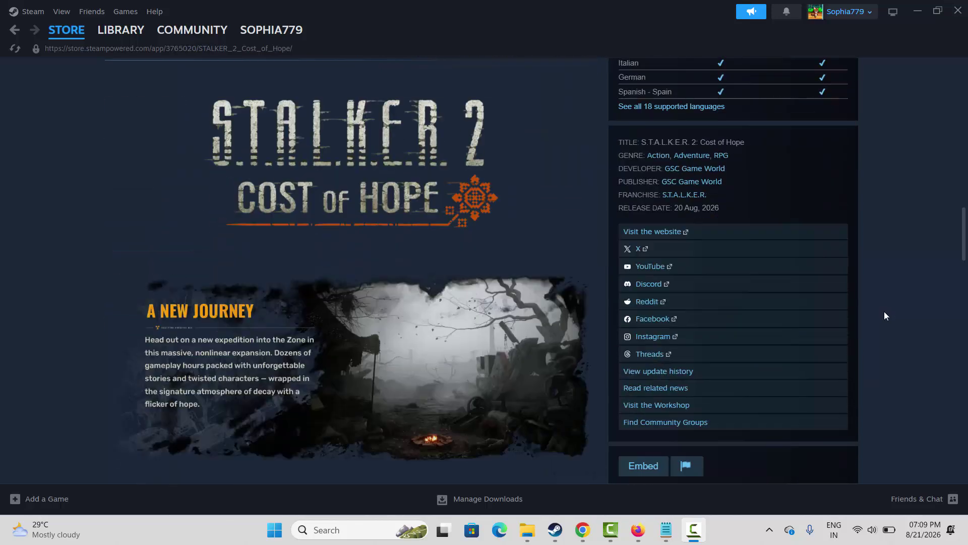
scroll(886, 318, down, 3)
scroll(886, 320, up, 2)
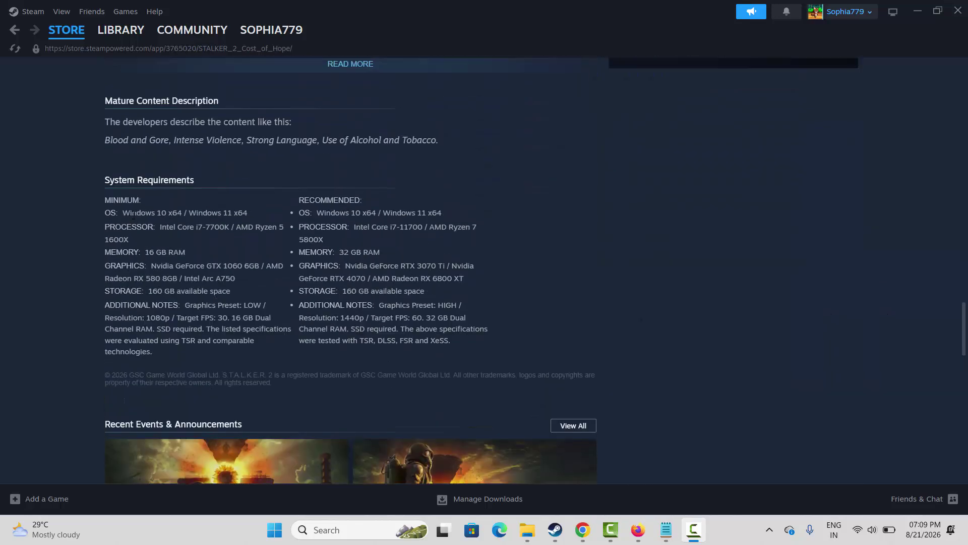
drag(133, 214, 209, 248)
click(305, 261)
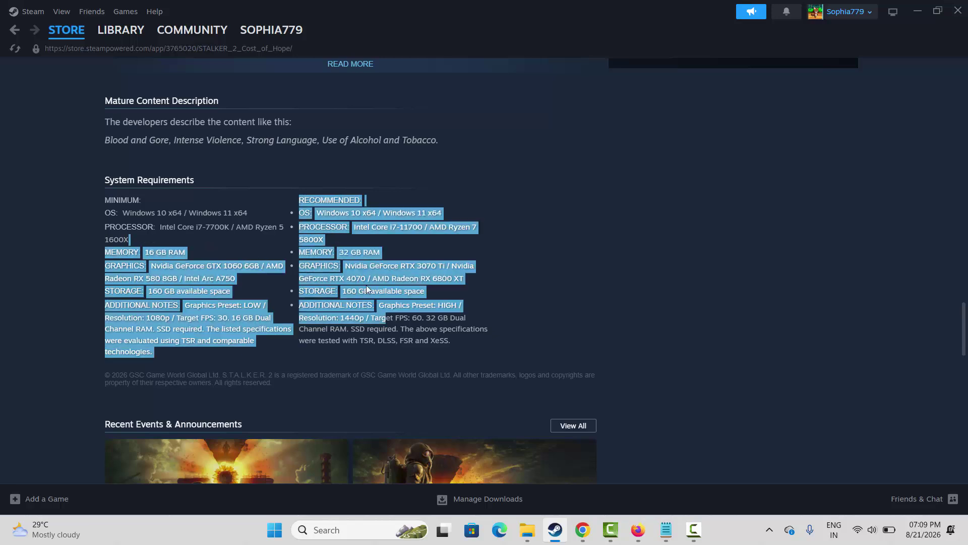
click(509, 278)
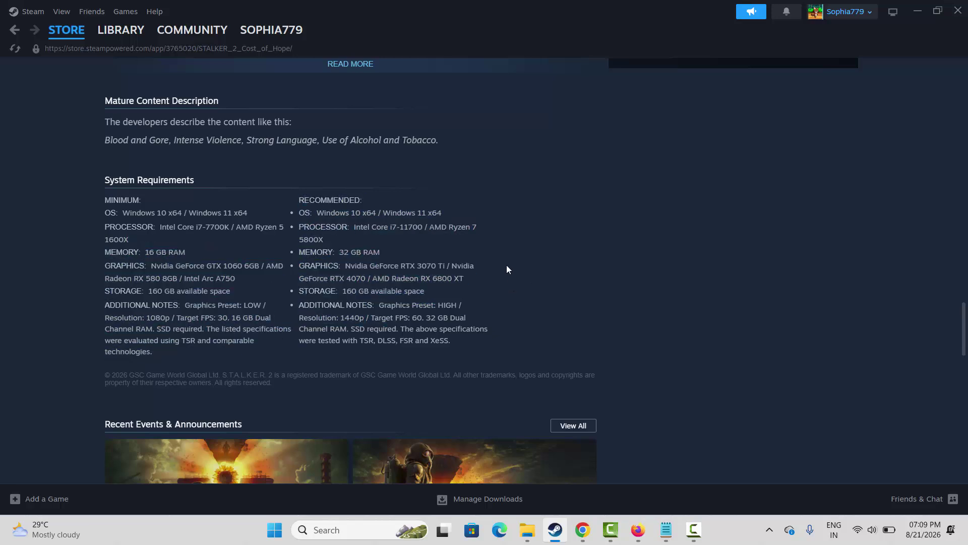
drag(437, 316, 175, 234)
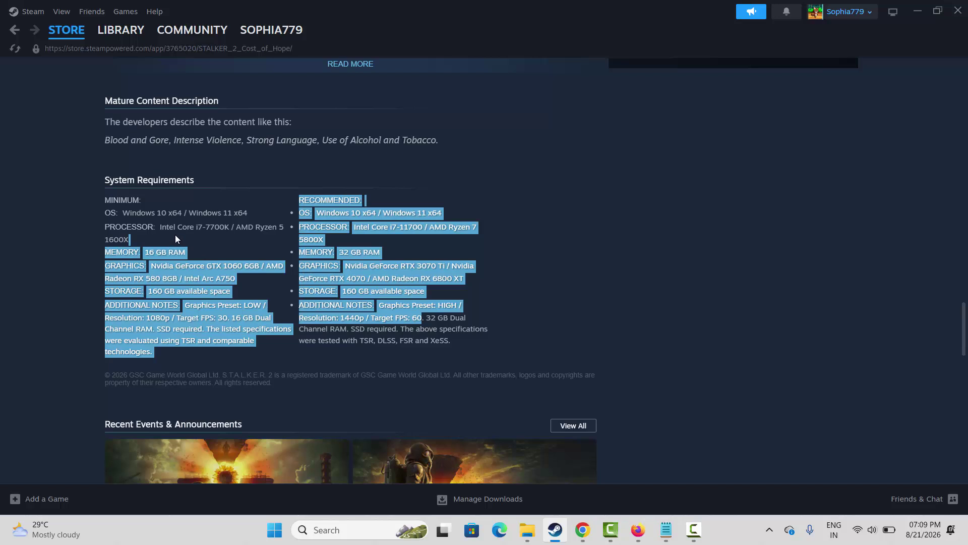
click(336, 277)
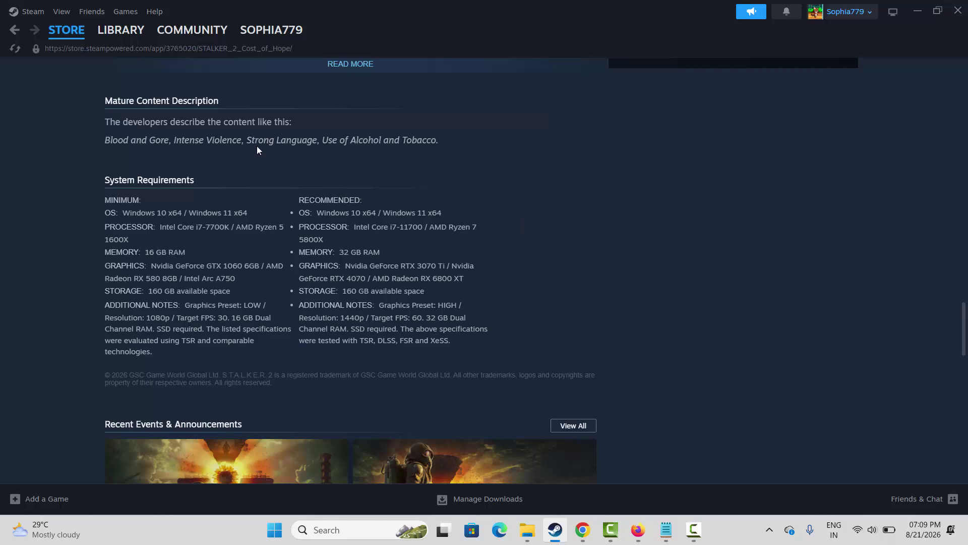
Step: Open the installation folder of skate. from the game library and find the Skate application in it
click(120, 30)
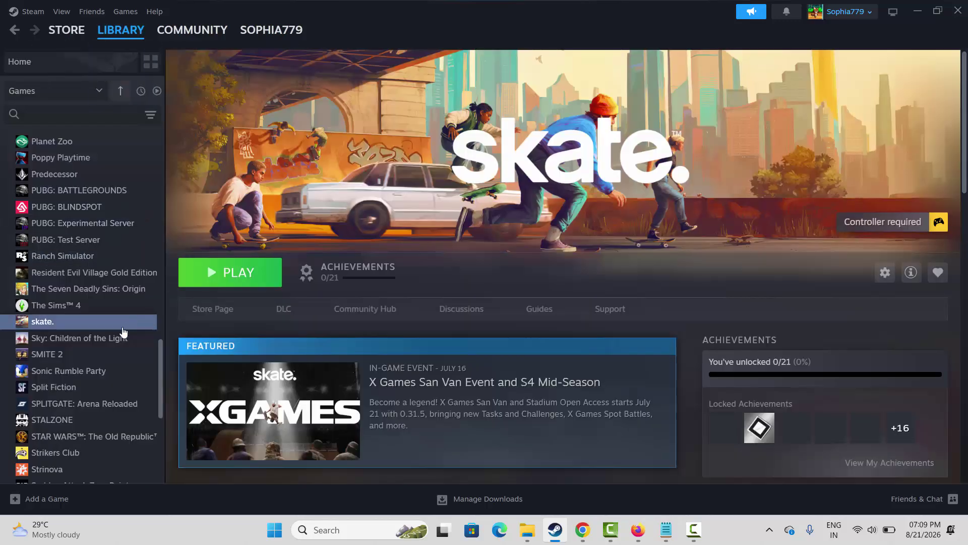
right_click(53, 321)
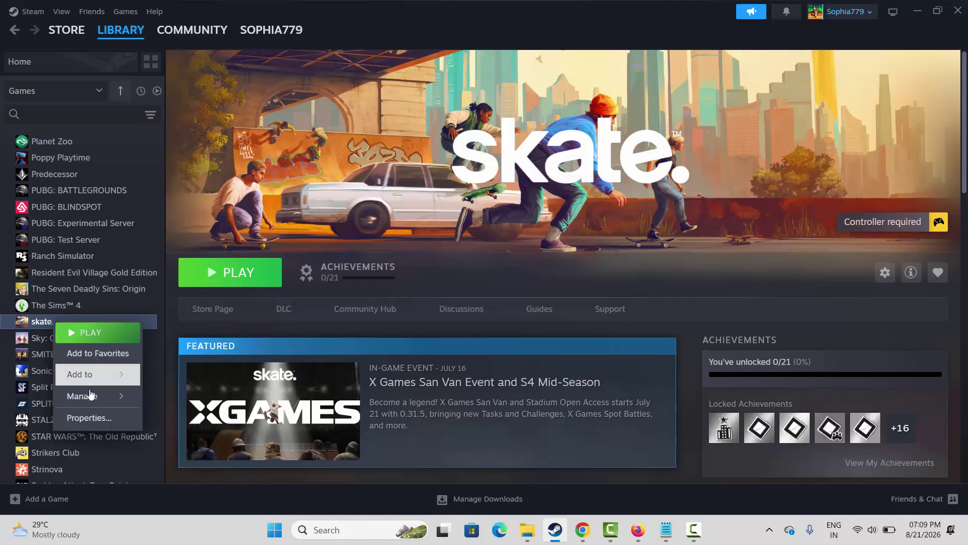
mouse_move(92, 400)
click(198, 295)
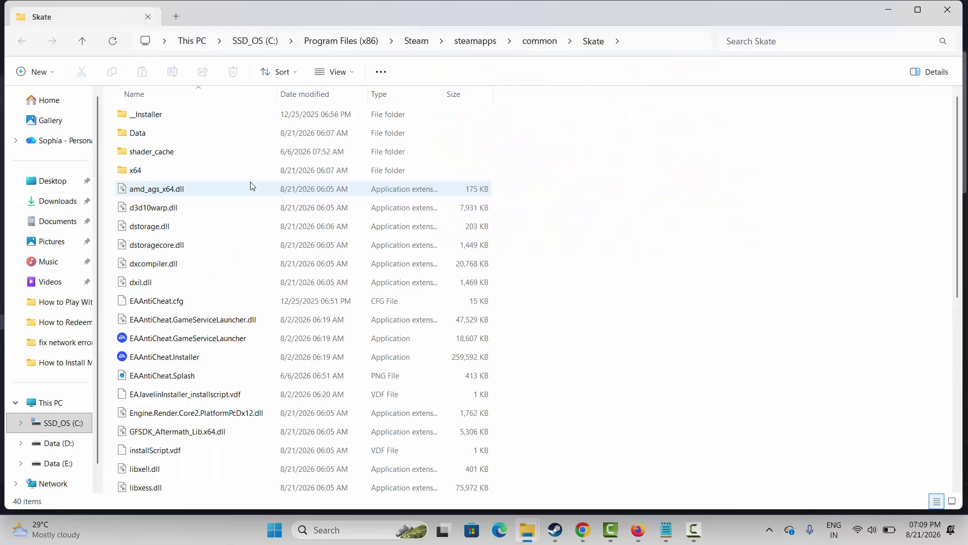
scroll(191, 372, down, 6)
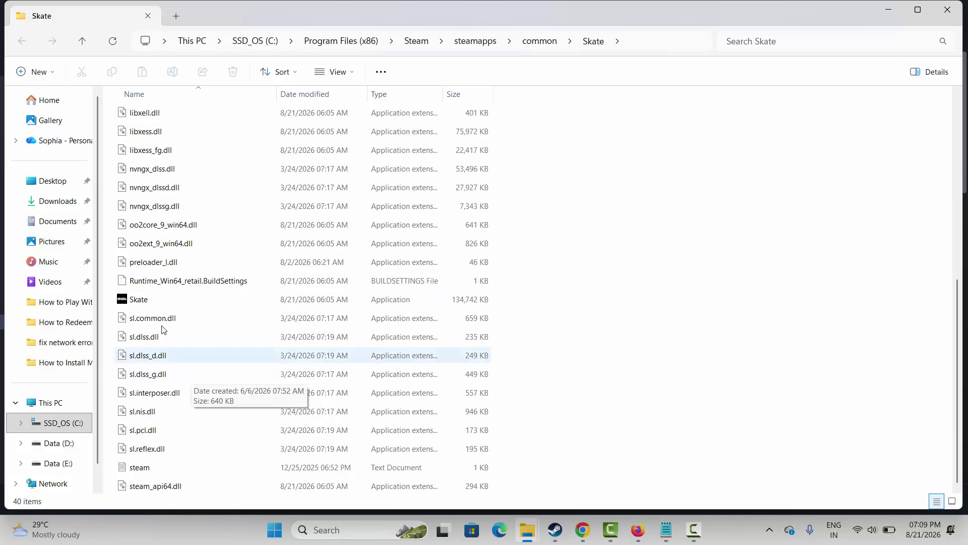
Step: Set the Skate application's compatibility options to run as an administrator with fullscreen optimizations disabled
right_click(150, 306)
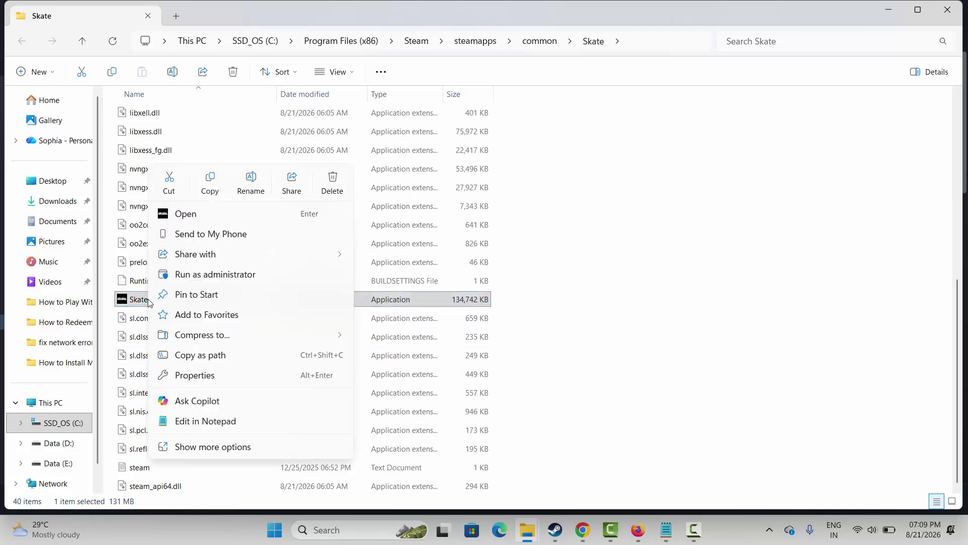
click(209, 376)
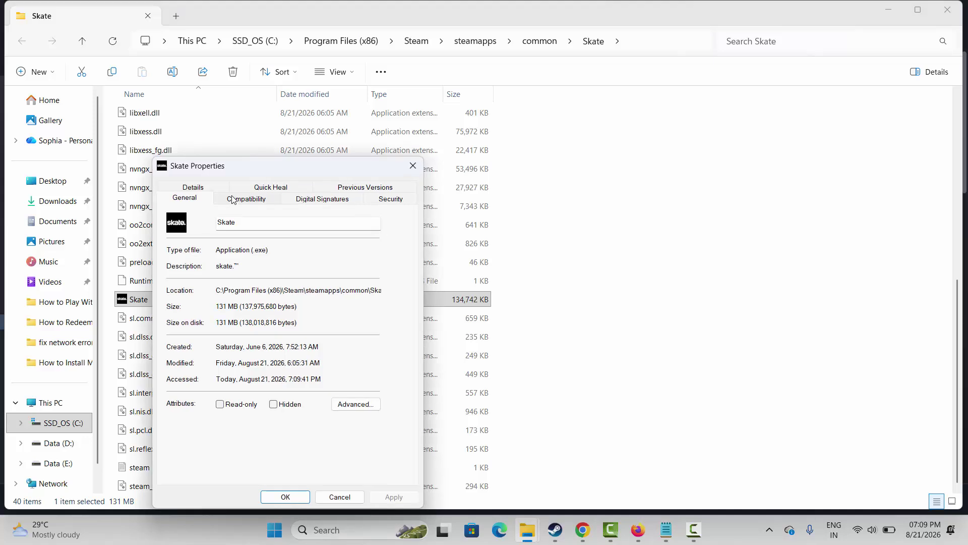
click(237, 199)
click(177, 397)
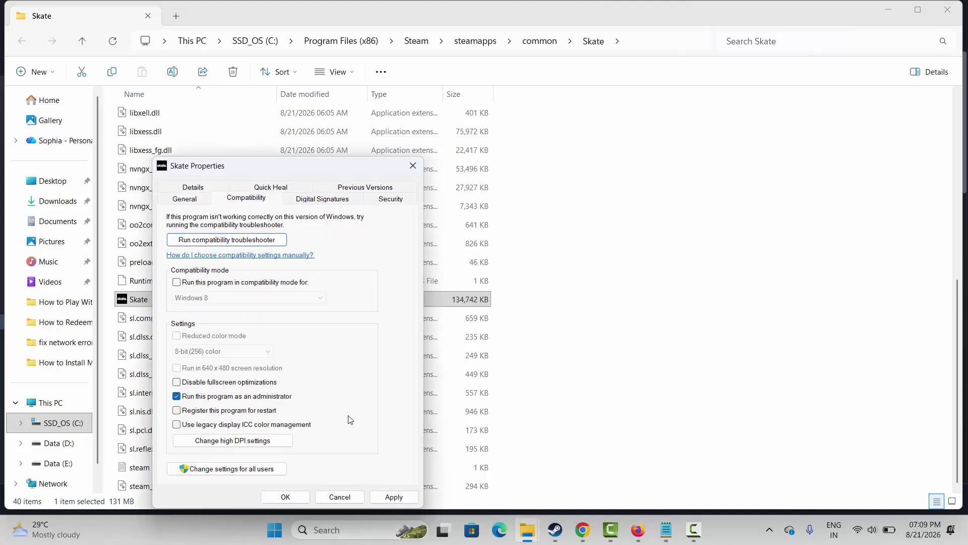
click(393, 497)
click(393, 494)
Step: Clear the Skate application's compatibility mode, fullscreen optimization and administrator options, and close its properties and the game folder
click(282, 286)
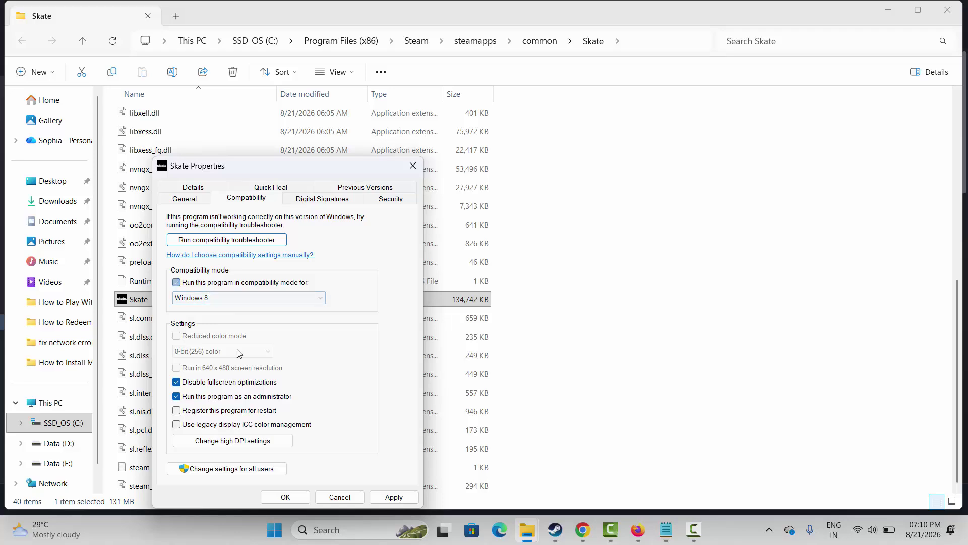
click(222, 283)
click(230, 382)
click(243, 398)
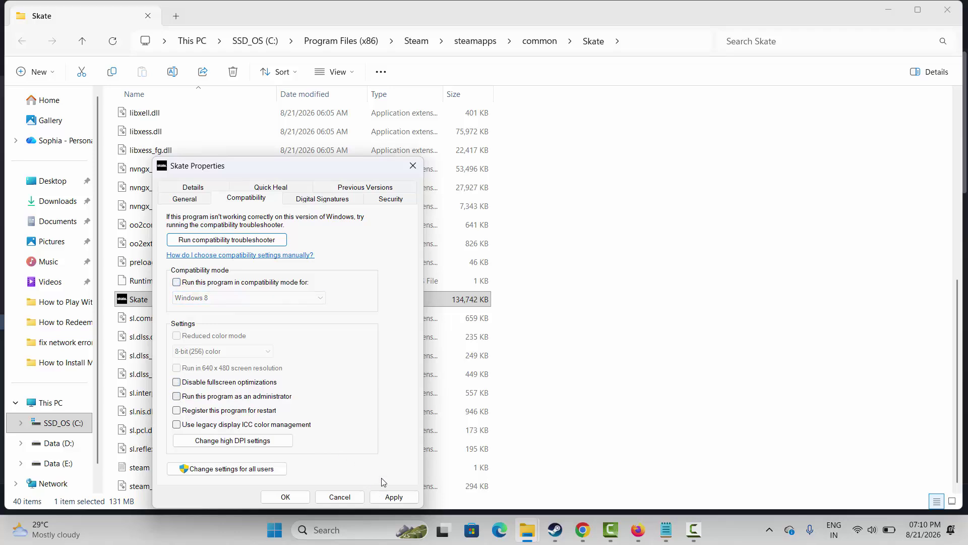
click(413, 165)
click(948, 9)
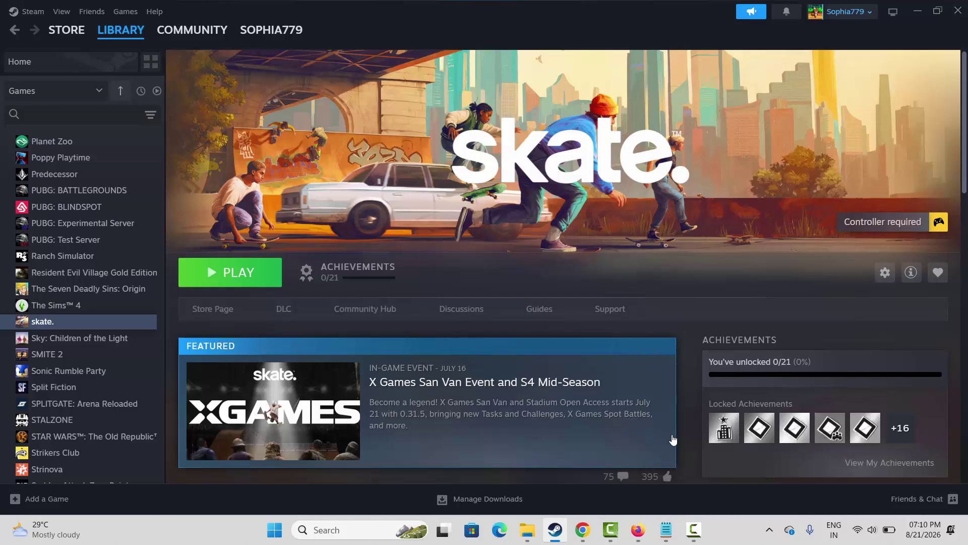
Step: Open the list of apps allowed through the firewall from Windows Security and unlock it for changes
click(323, 529)
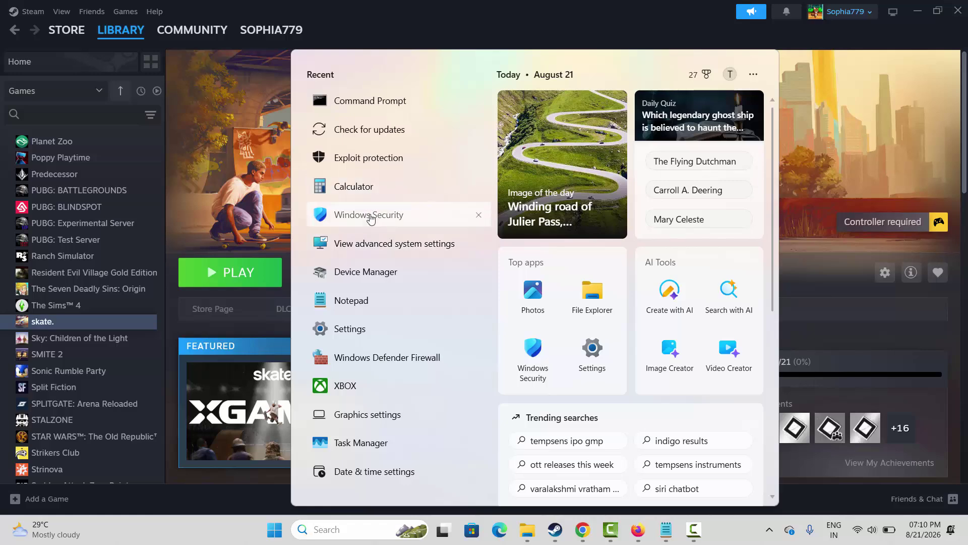
click(387, 213)
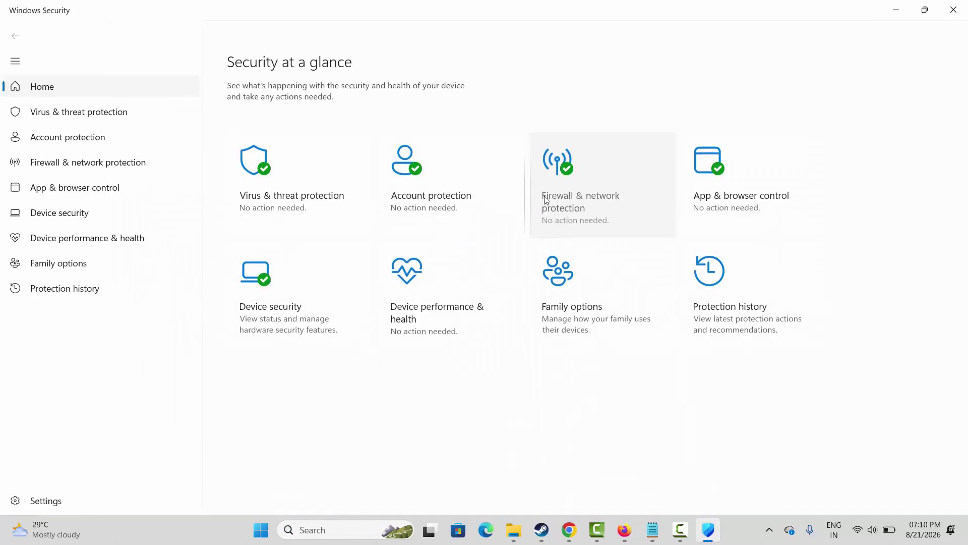
click(555, 204)
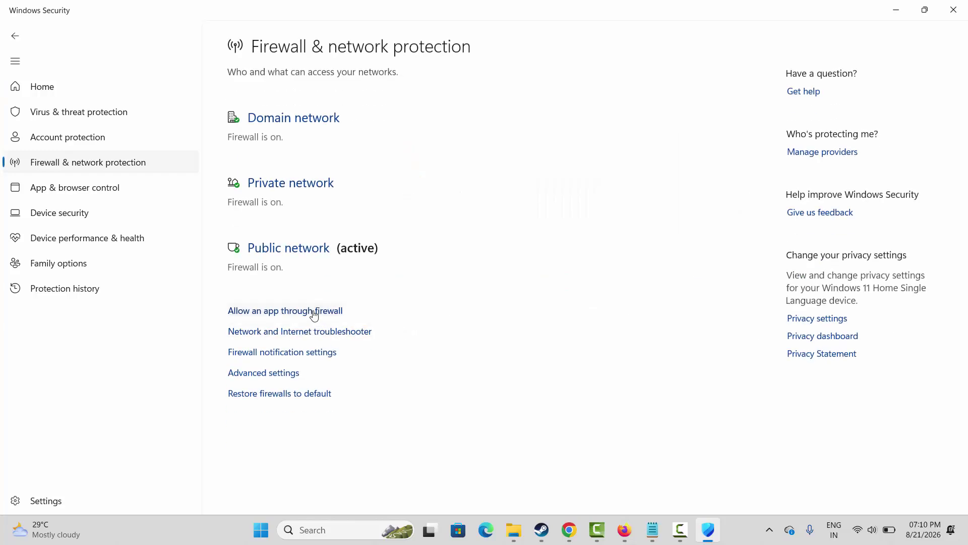
click(314, 313)
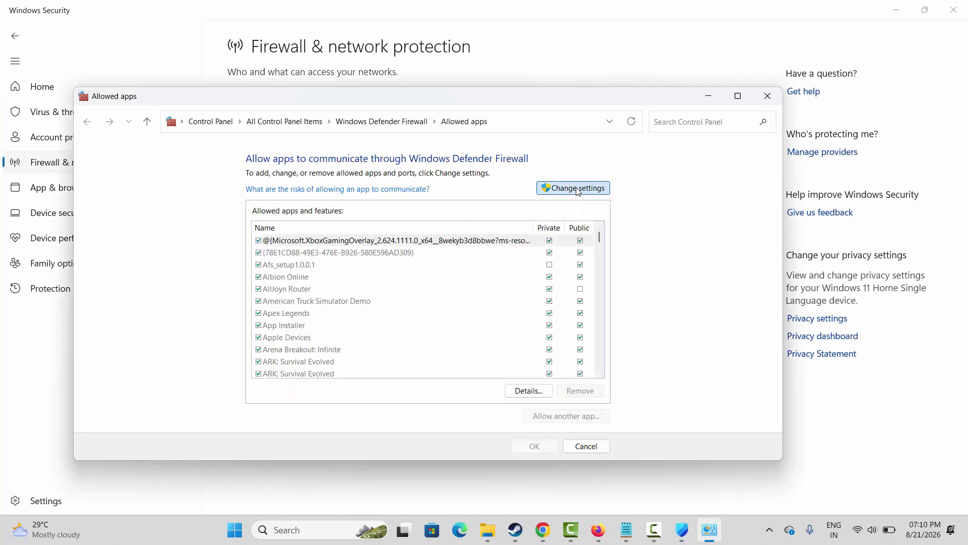
click(578, 190)
Step: Go through the allowed apps and start adding another app by browsing for its executable, then cancel the addition
scroll(371, 330, down, 1)
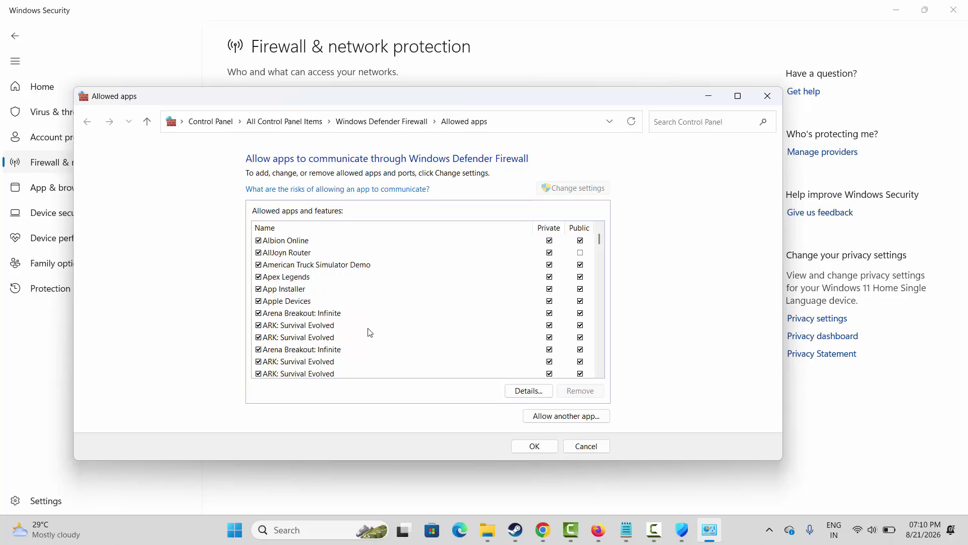
scroll(371, 331, down, 20)
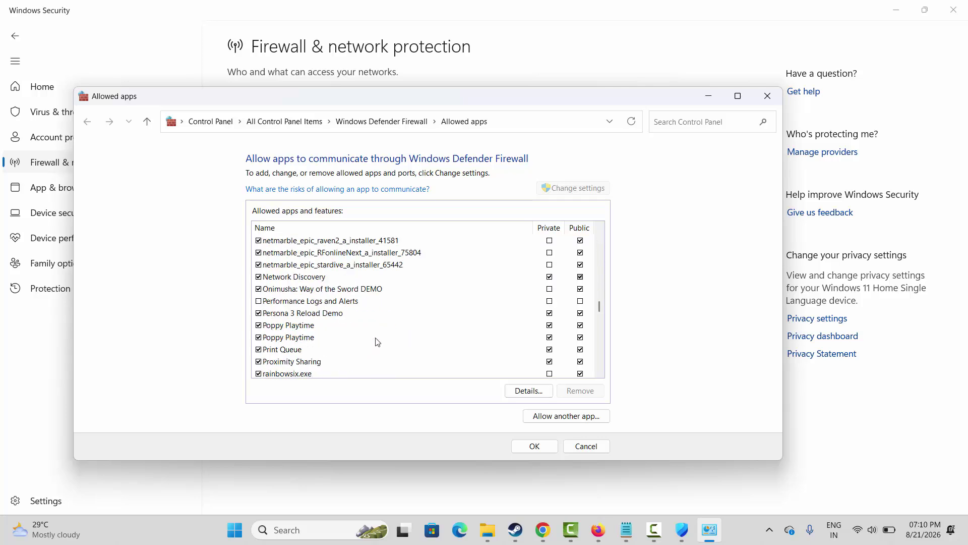
scroll(377, 342, down, 10)
click(576, 418)
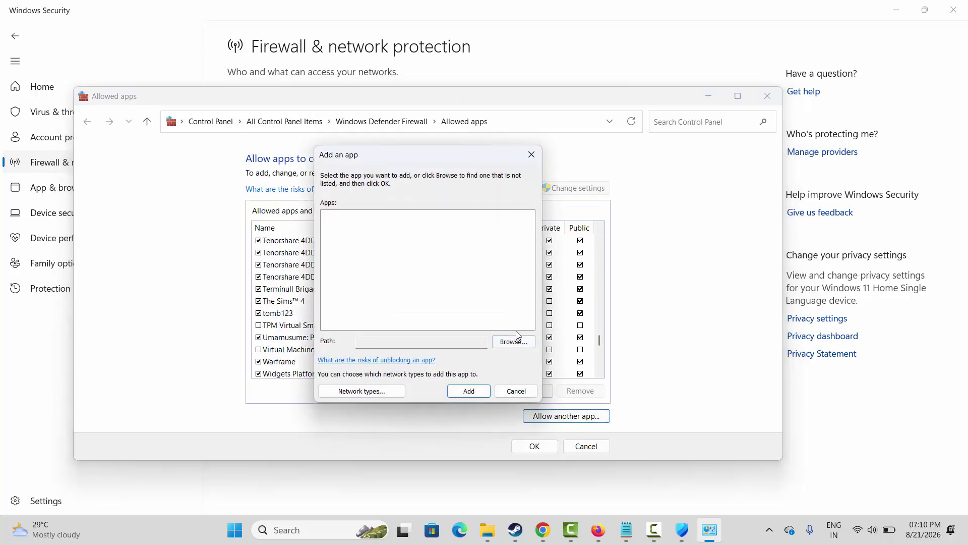
click(510, 342)
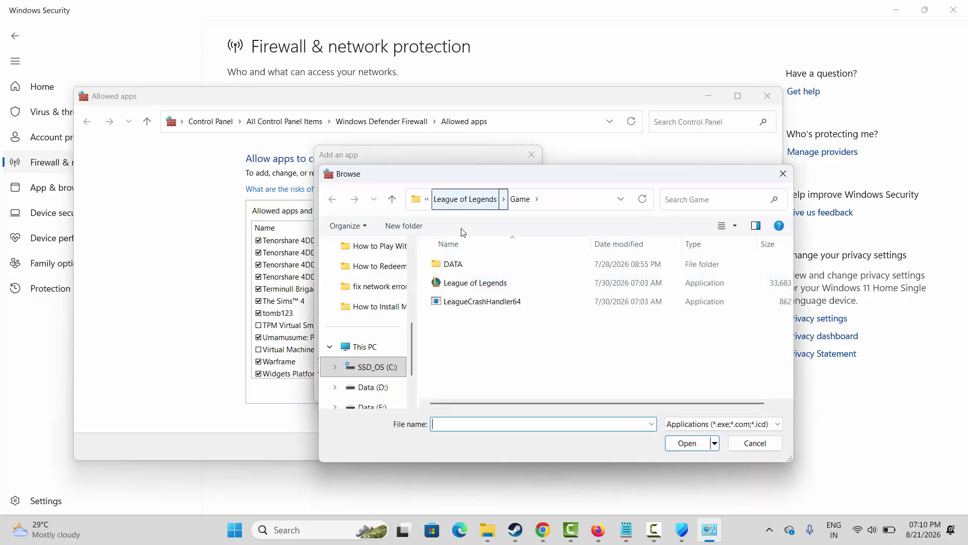
click(754, 444)
click(525, 399)
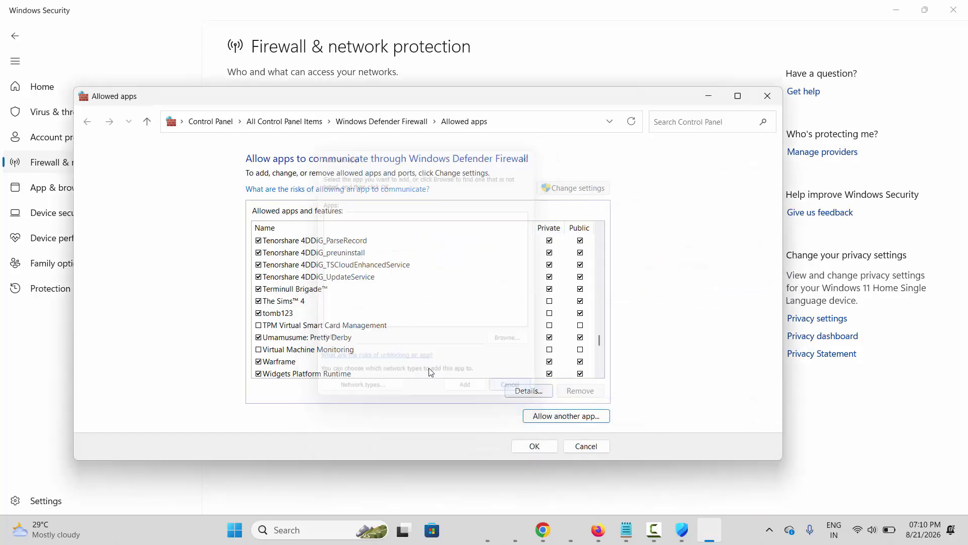
Step: Find and select the skate. entry among the allowed apps, and leave the firewall list without saving
scroll(356, 343, down, 4)
scroll(356, 343, down, 6)
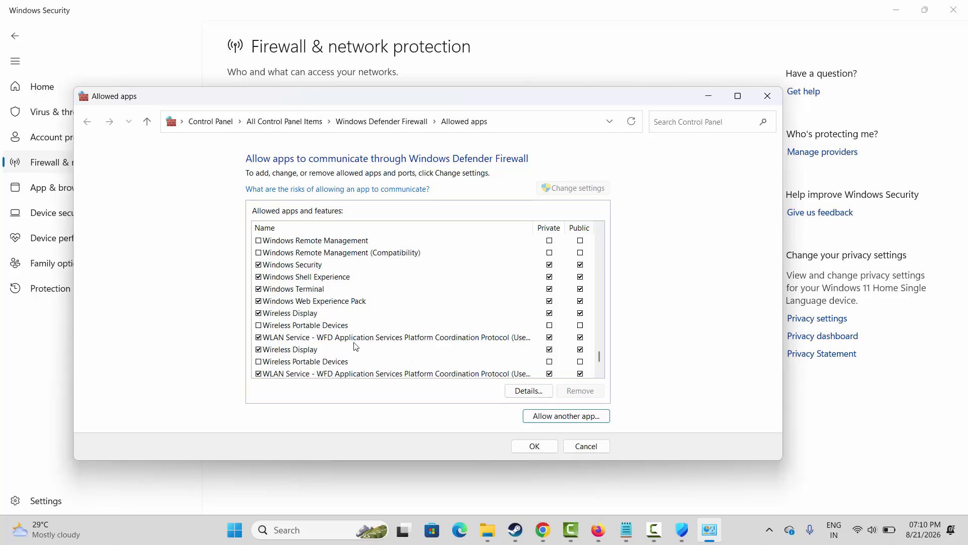
scroll(356, 345, up, 10)
scroll(356, 346, up, 4)
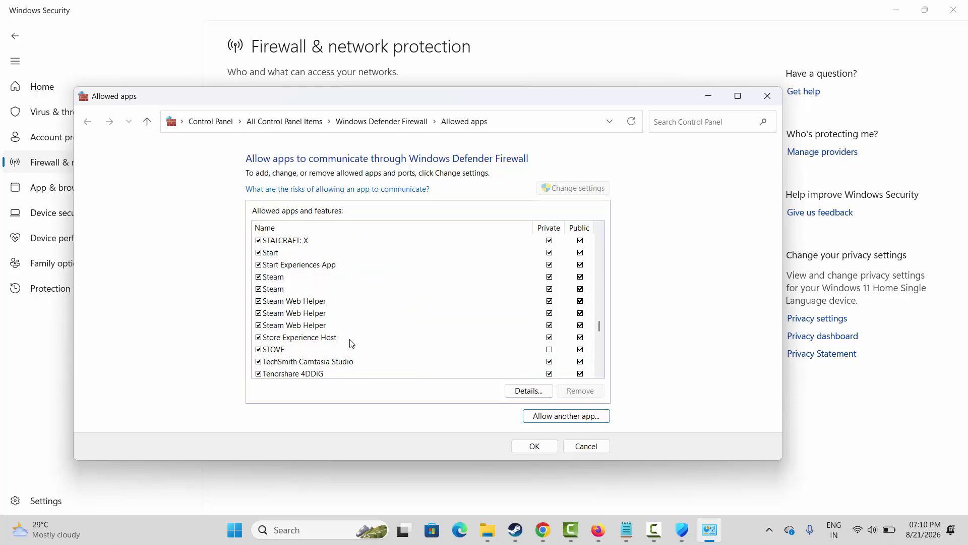
scroll(352, 343, up, 2)
click(291, 257)
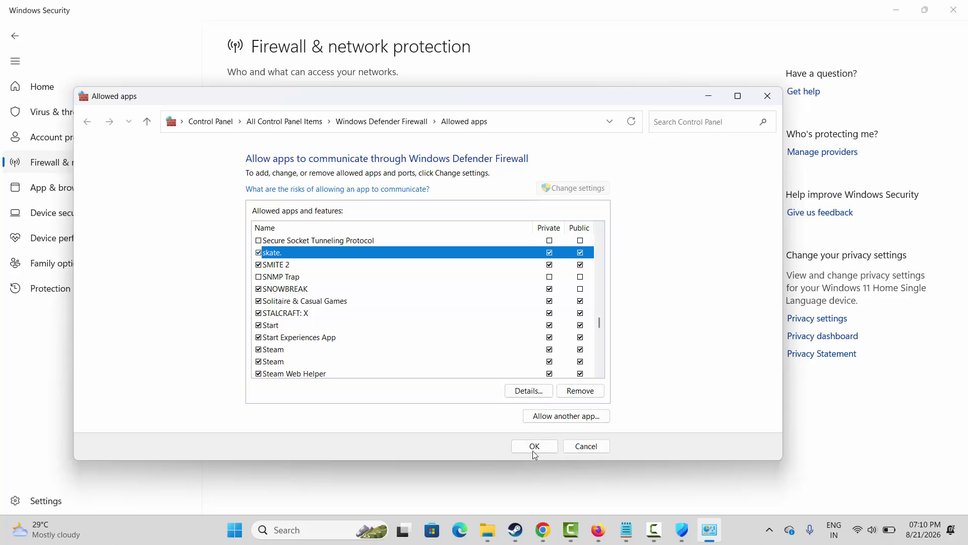
click(588, 445)
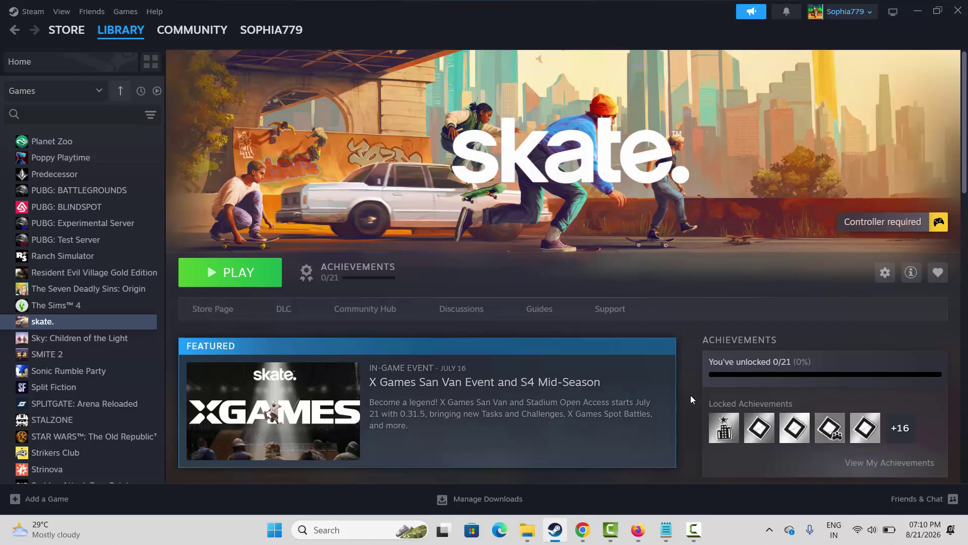
Step: Open Device Manager and expand the display adapters
click(328, 529)
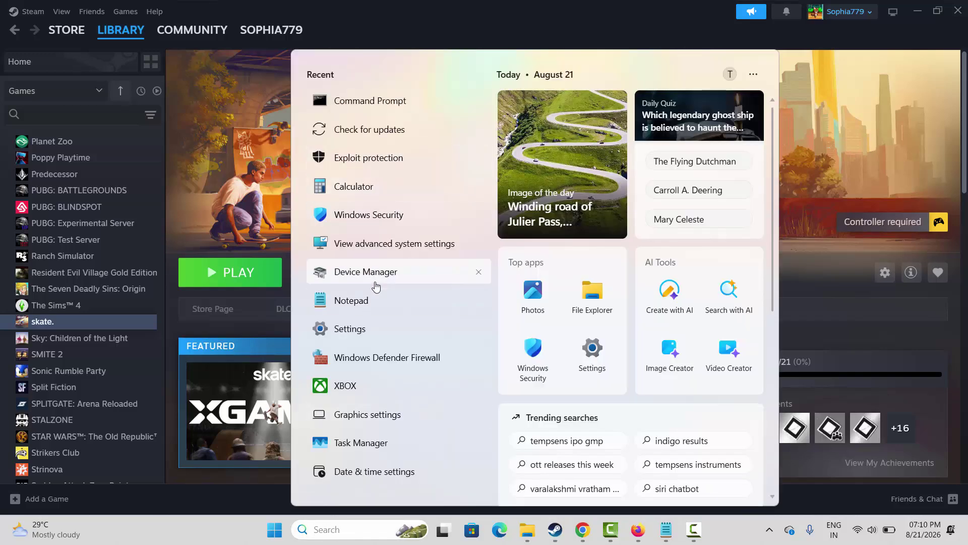
click(376, 286)
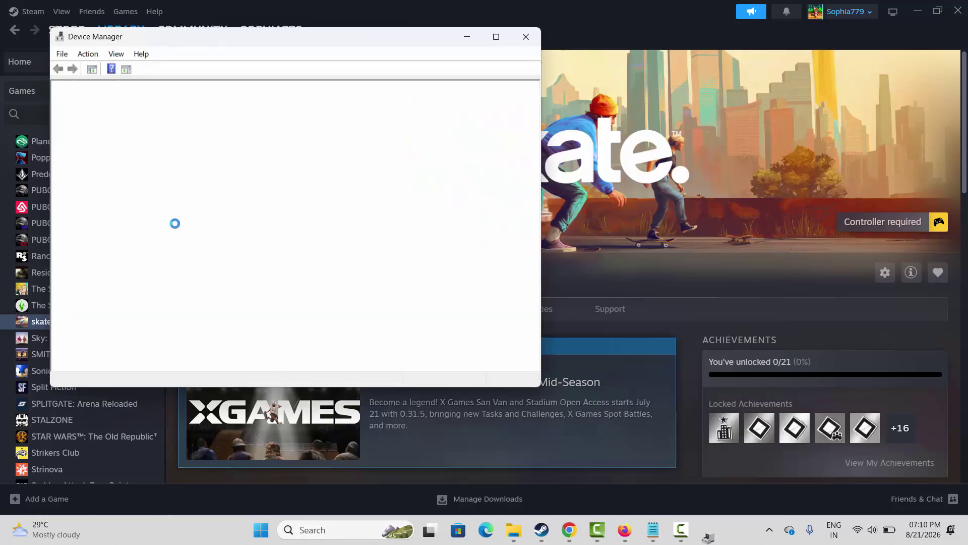
click(70, 178)
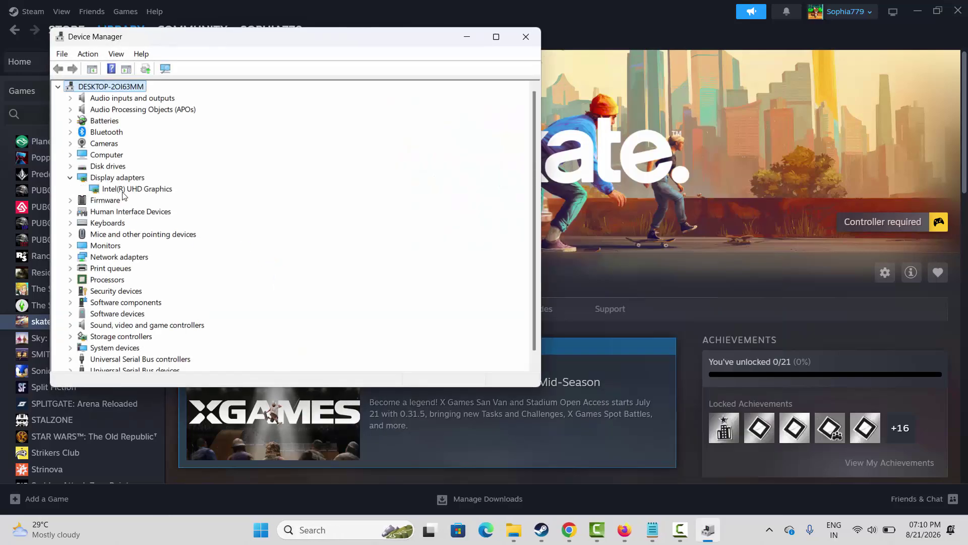
Step: Search automatically for an updated driver for the Intel(R) UHD Graphics adapter and close the update dialog
click(123, 190)
right_click(131, 191)
click(154, 198)
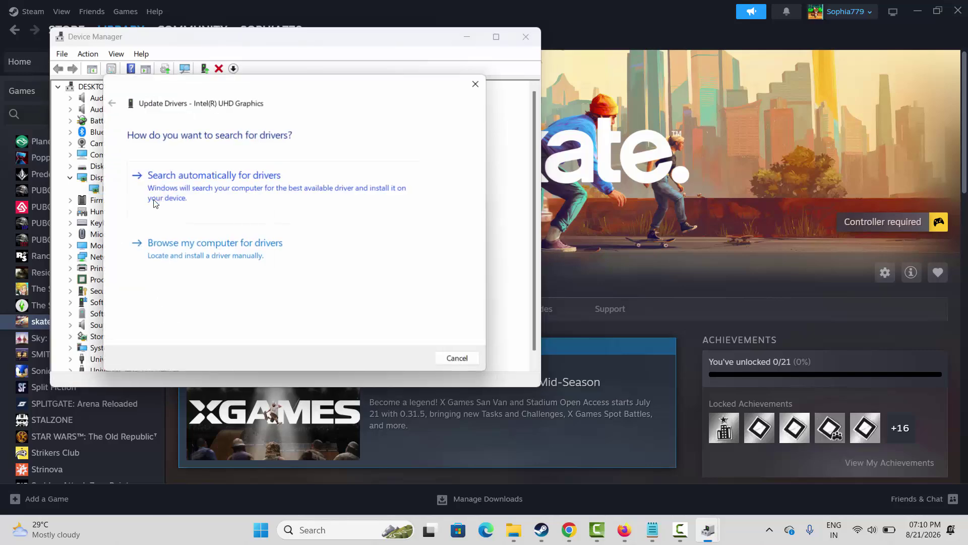
click(300, 188)
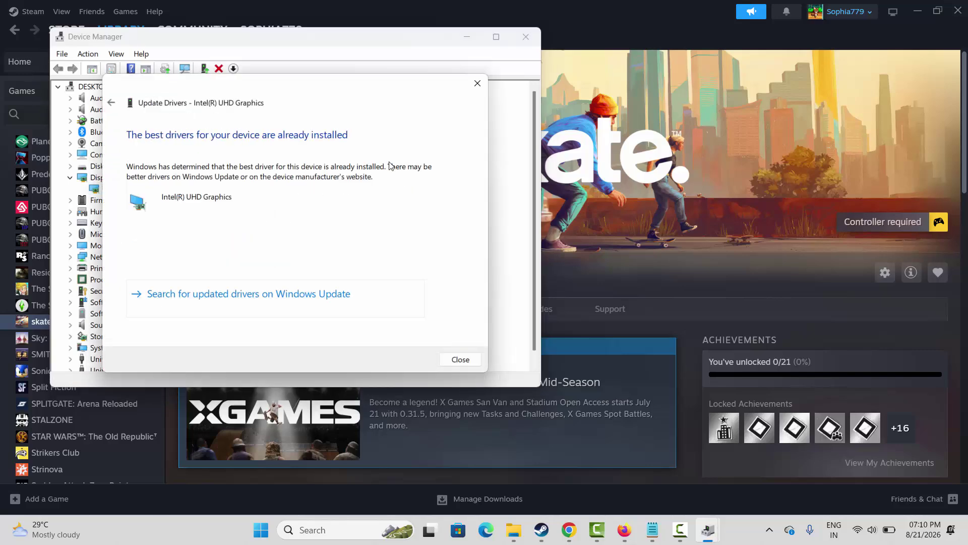
click(478, 82)
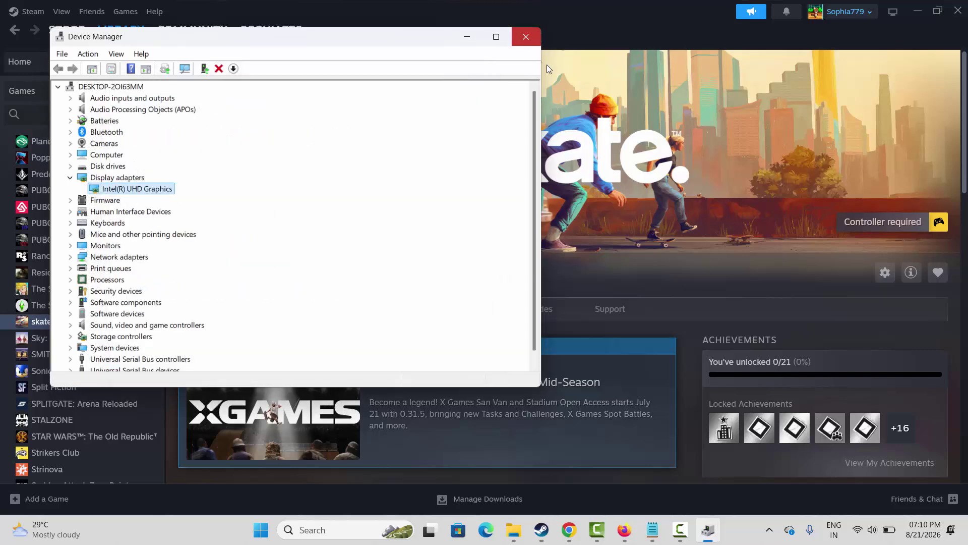
Step: Close Device Manager, open the launch options in the properties of skate., and close the properties without entering anything
click(526, 36)
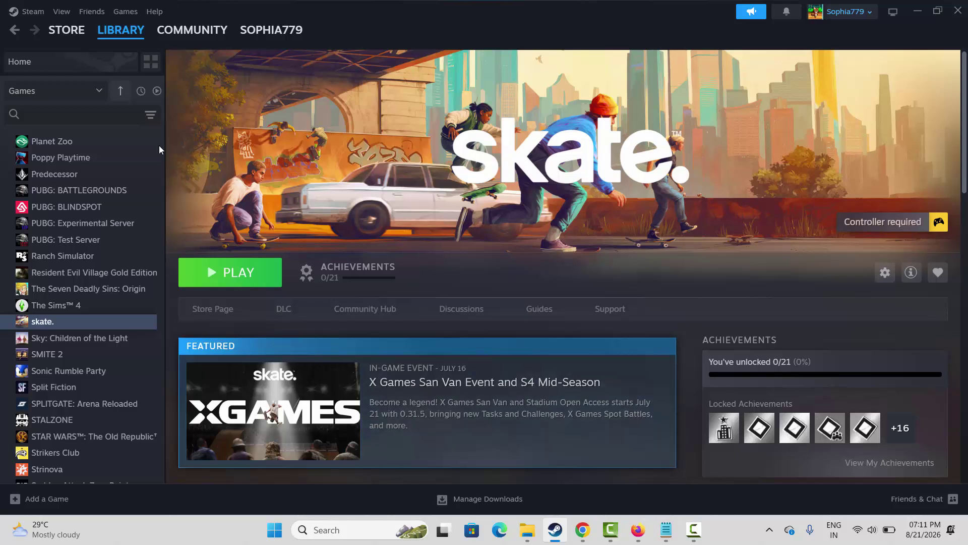
right_click(50, 325)
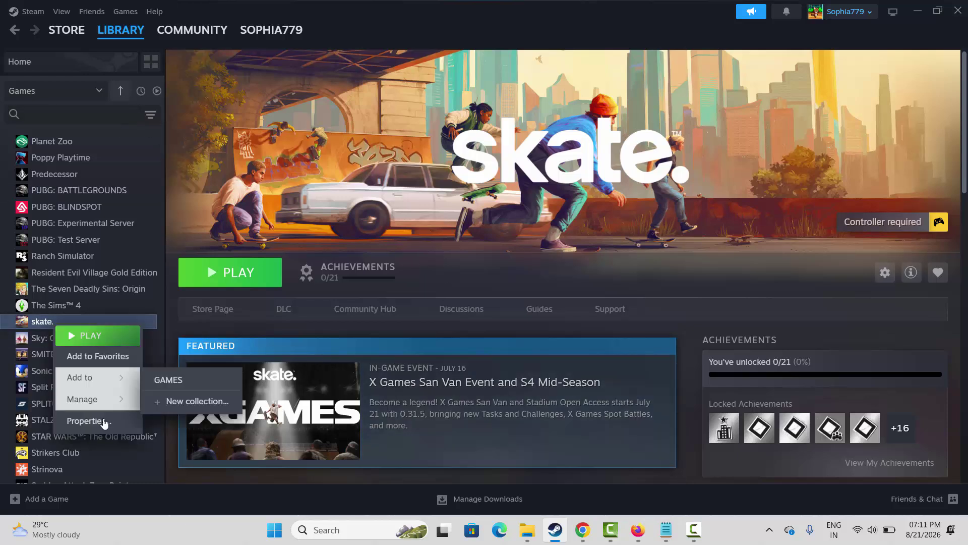
click(82, 335)
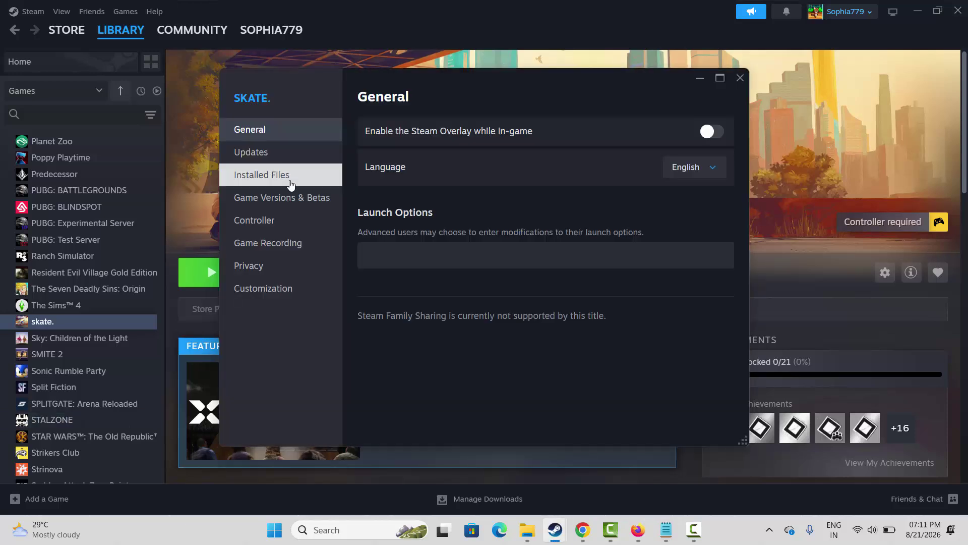
click(369, 246)
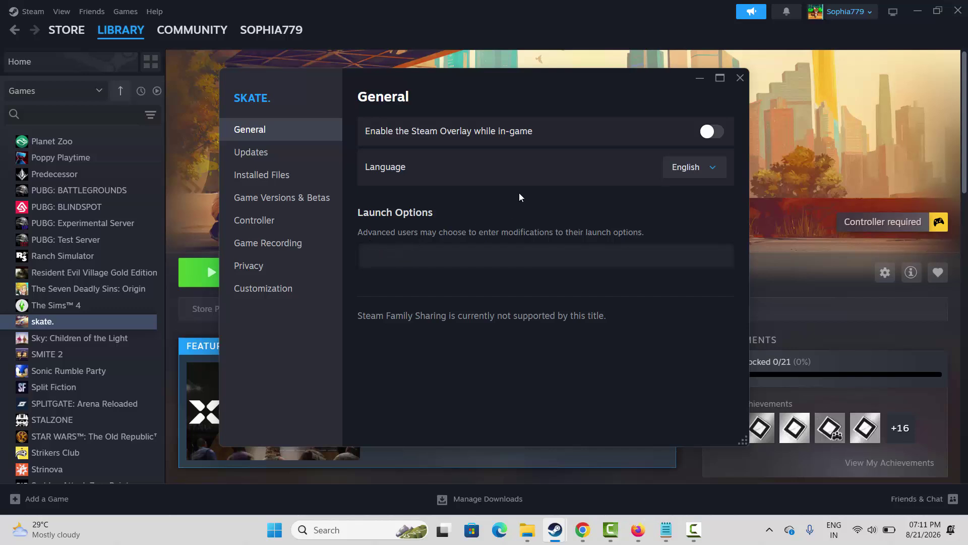
click(740, 78)
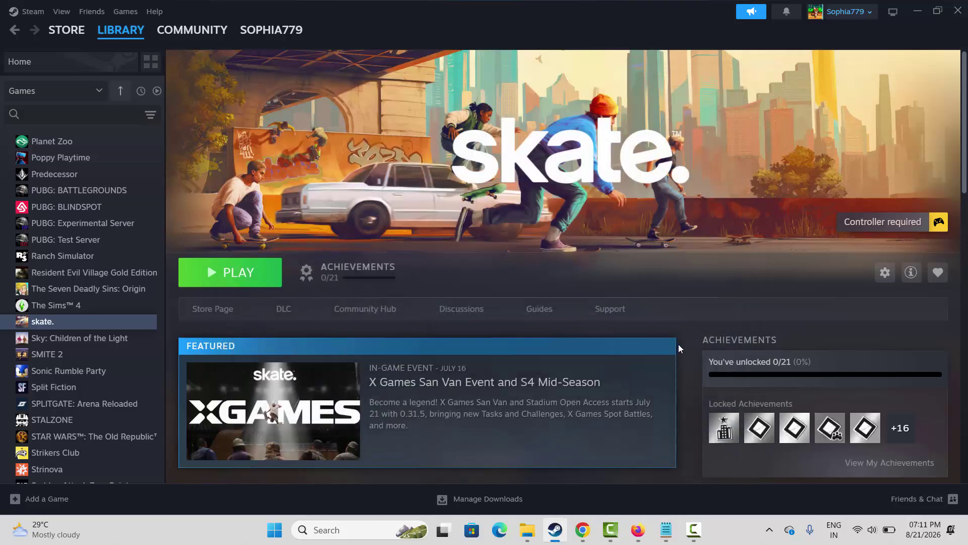
Step: Open the Windows virtual memory settings from the advanced system performance options
click(350, 527)
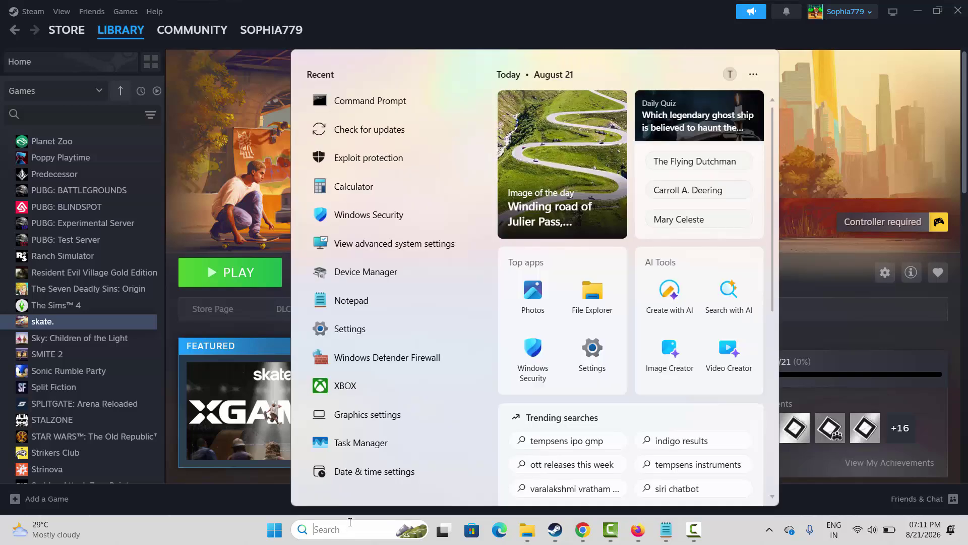
click(385, 244)
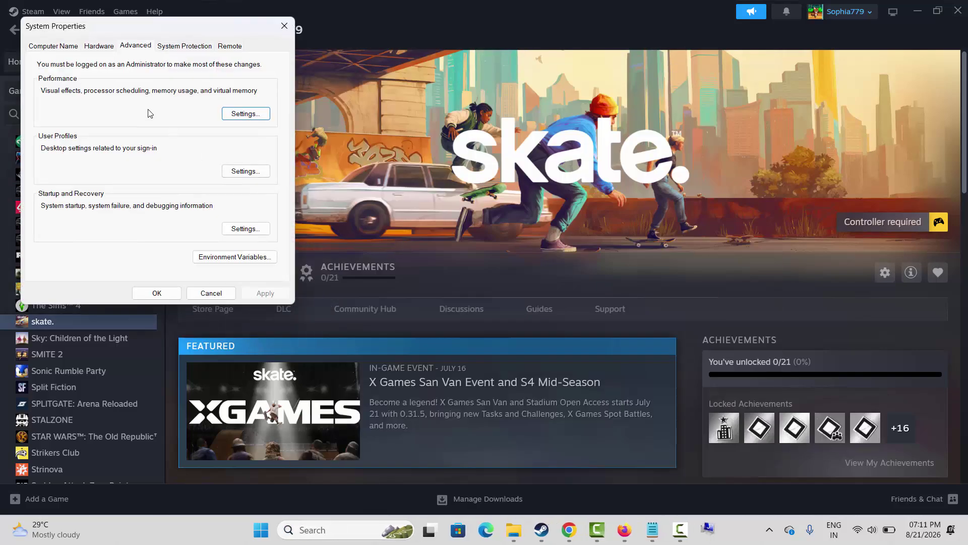
click(247, 116)
click(113, 92)
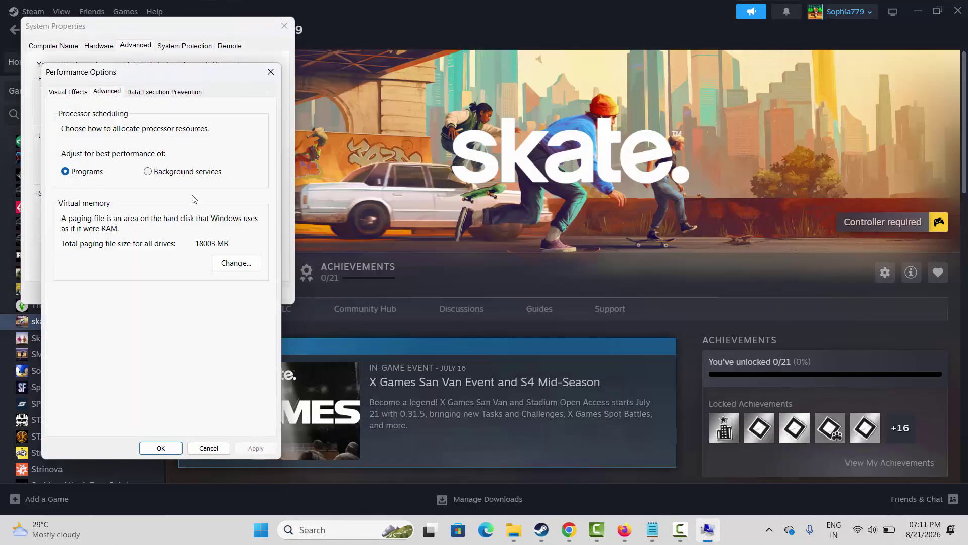
click(258, 261)
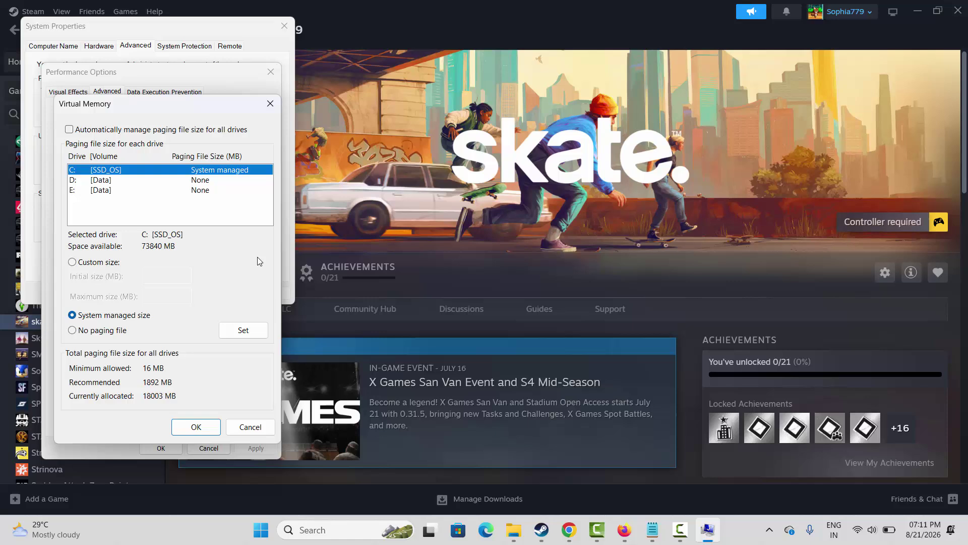
Step: Try a custom paging file size for drive C: with an initial size of 12288 MB, then cancel and close the system dialogs
click(99, 190)
click(104, 170)
click(72, 262)
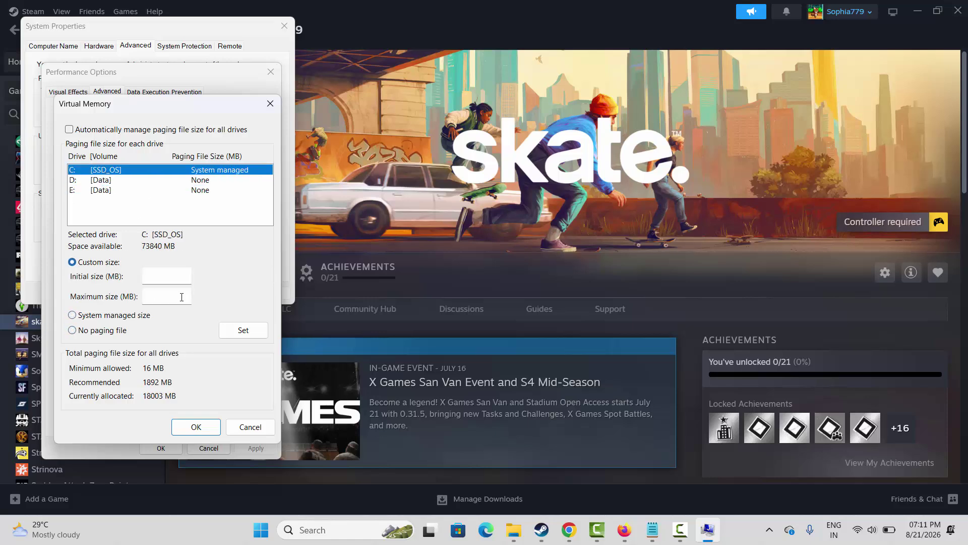
text(12288)
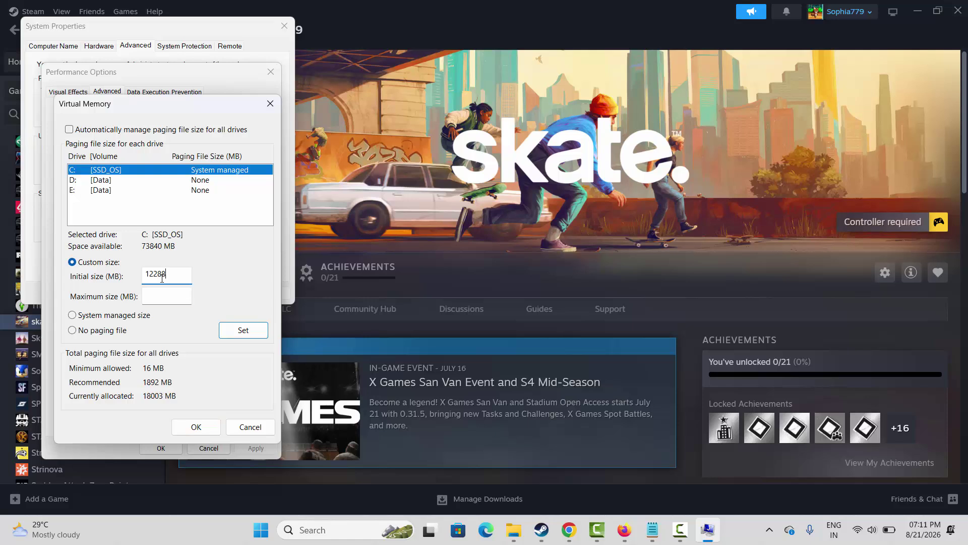
key(Tab)
click(242, 331)
click(250, 427)
click(271, 71)
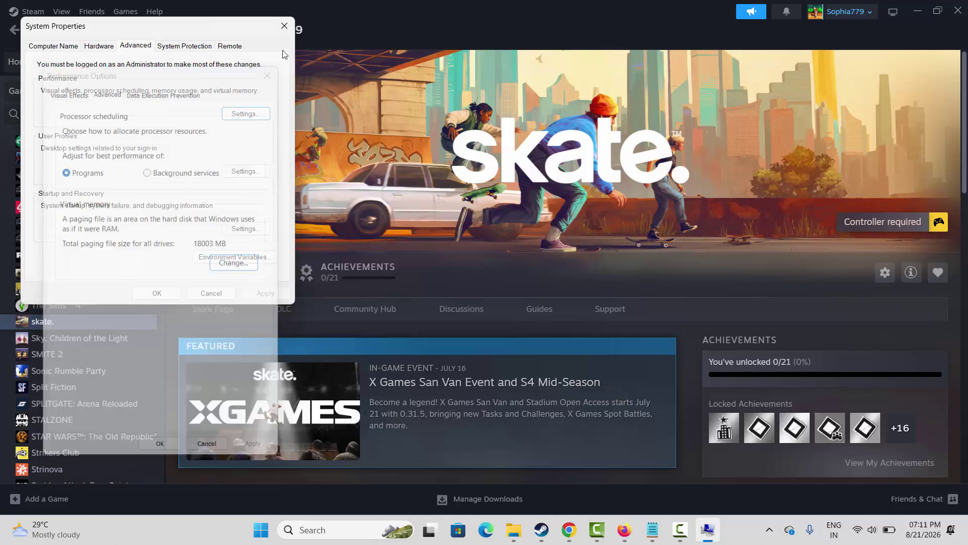
click(285, 25)
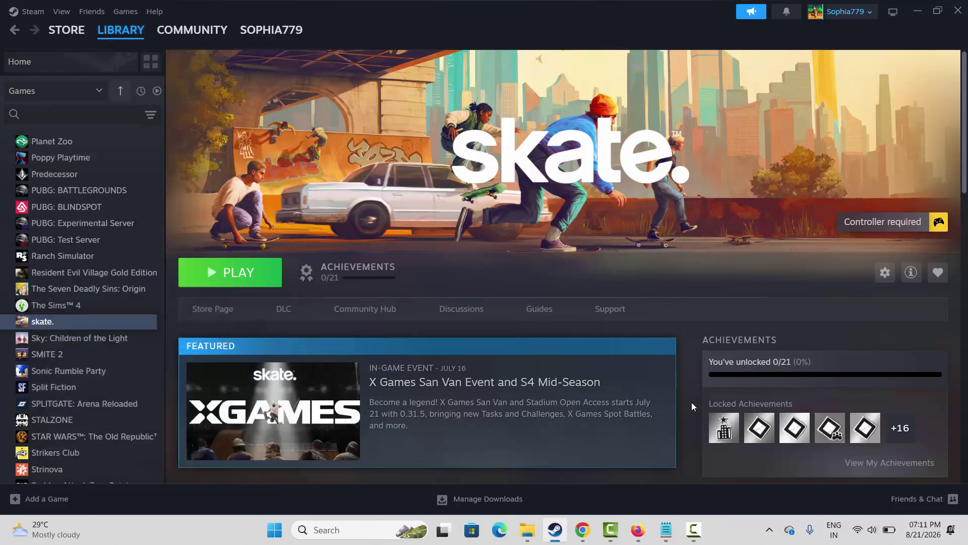
Step: Start a check for Windows updates and close the Settings window
click(357, 527)
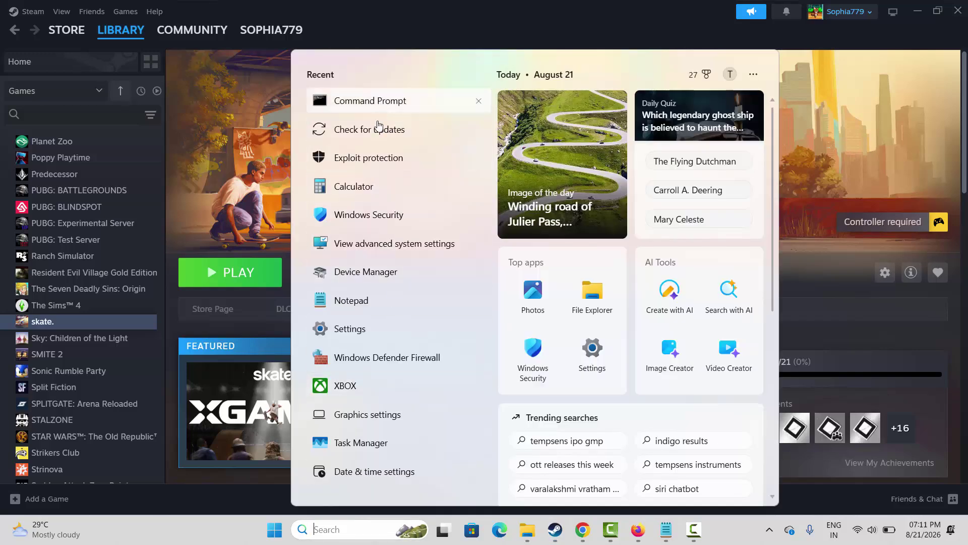
click(464, 132)
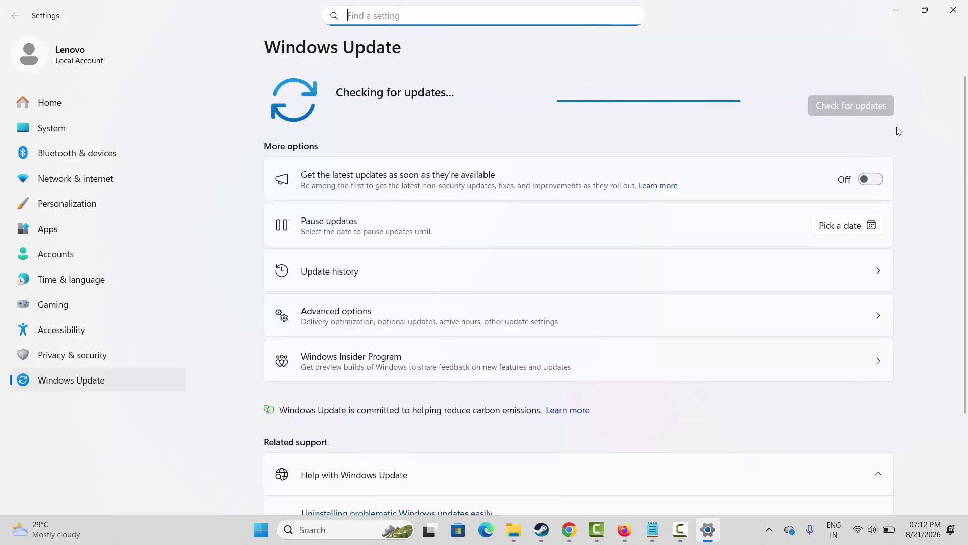
click(953, 10)
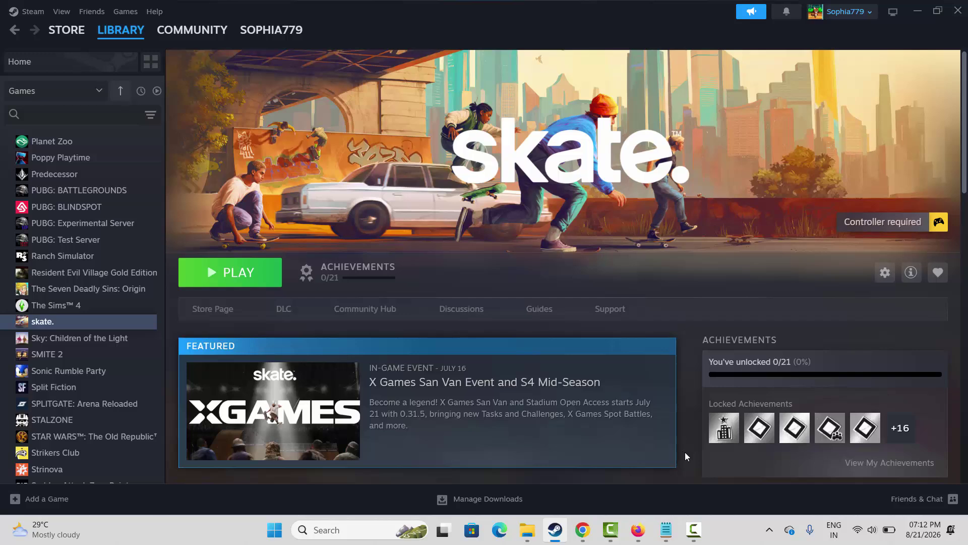
Step: Look at the file integrity verification option among the installed files properties of skate., and close the properties
right_click(63, 324)
click(96, 419)
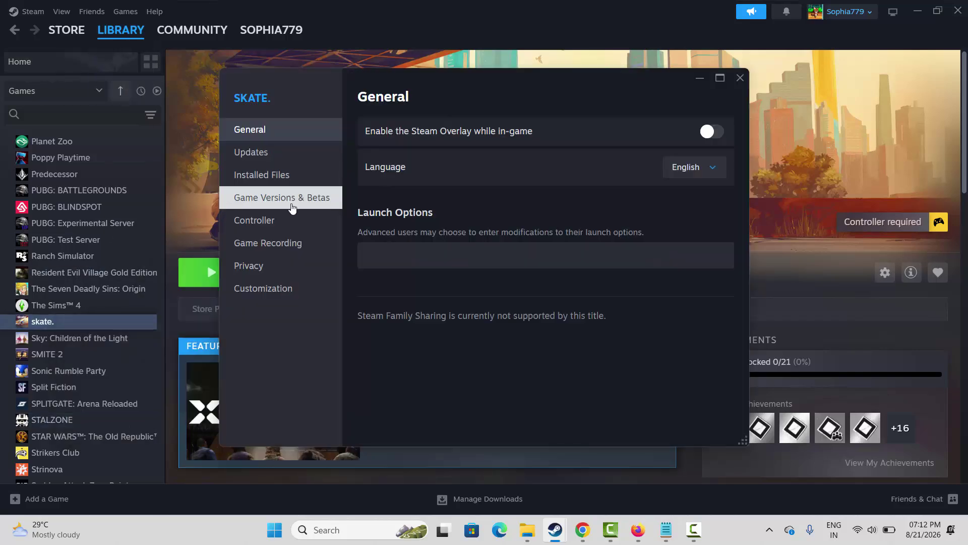
click(268, 174)
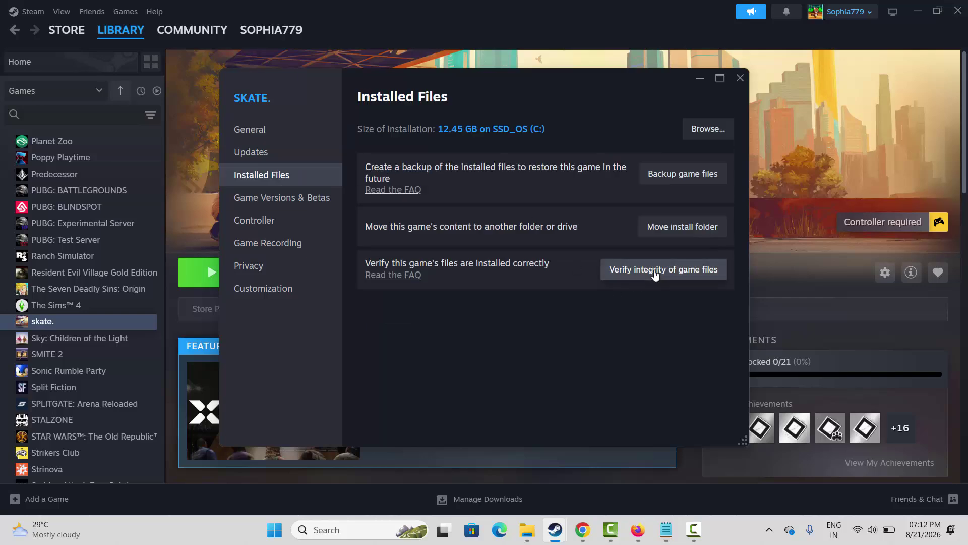
click(740, 77)
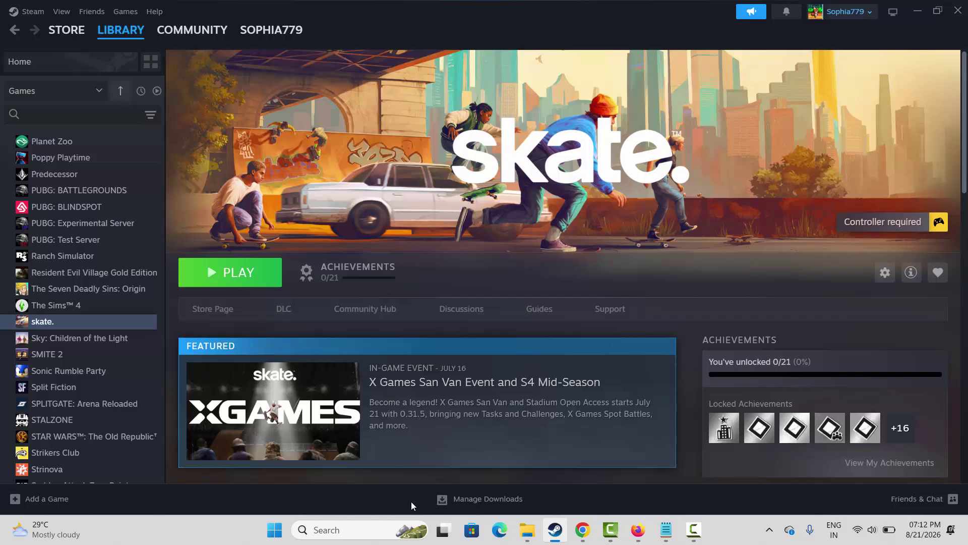
Step: Open the Windows graphics settings, start adding a desktop app to the custom settings, and cancel the file selection
click(351, 529)
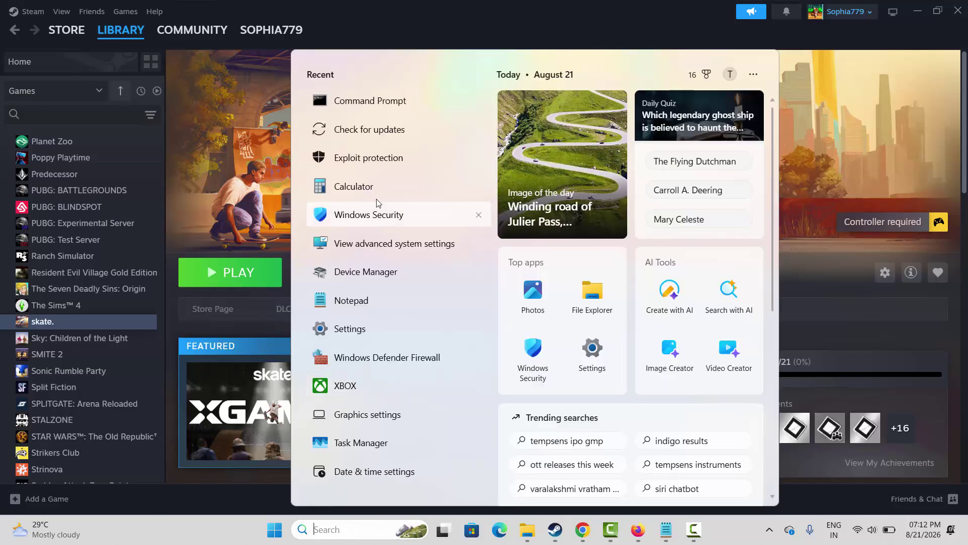
click(364, 422)
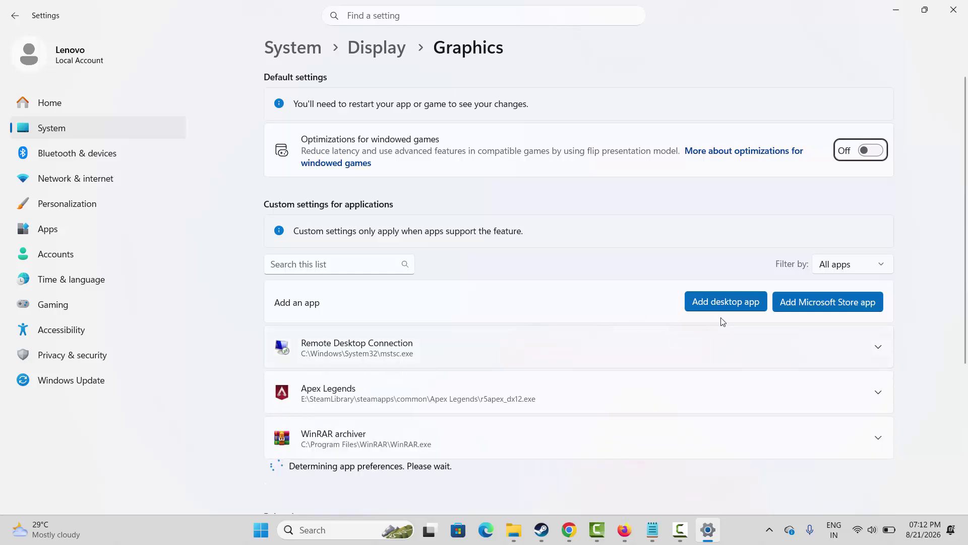
click(722, 303)
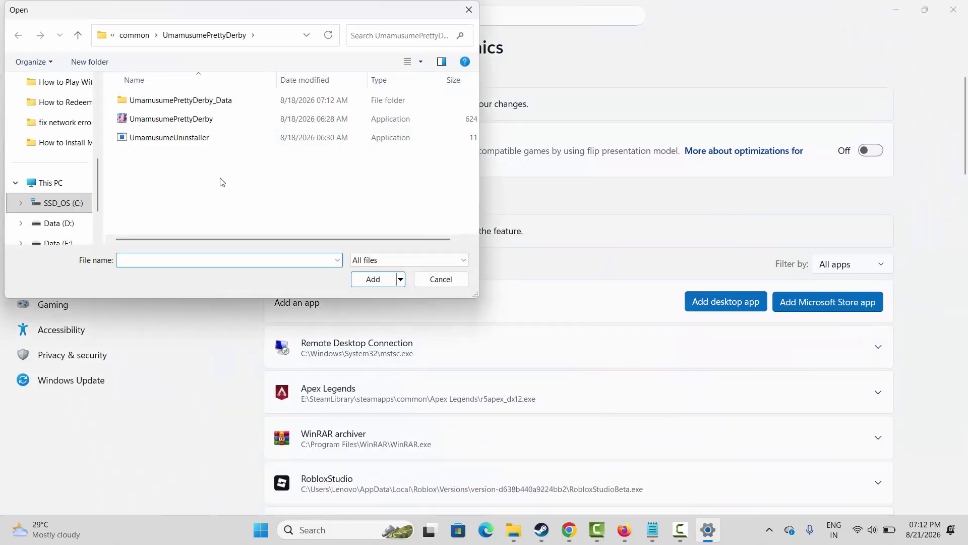
key(alt+Up)
click(433, 281)
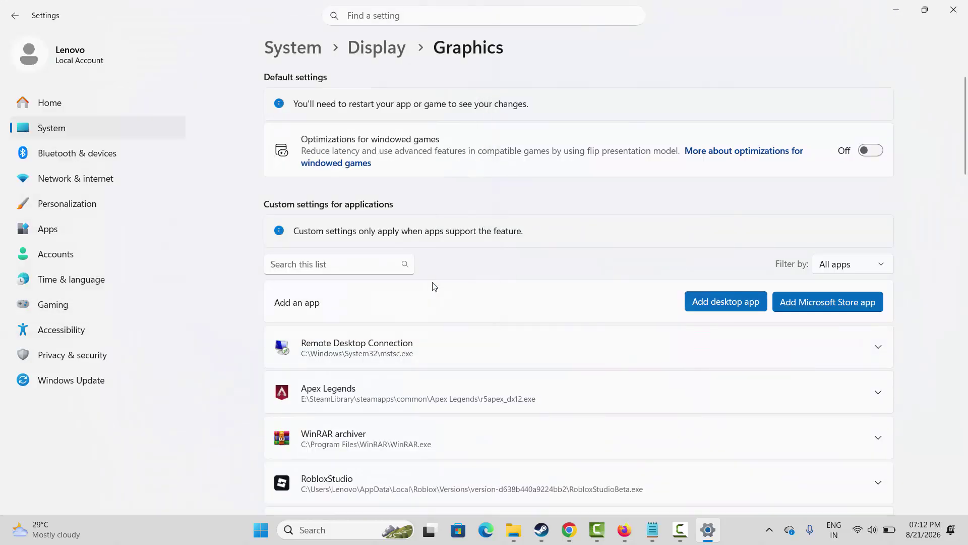
Step: Find the League of Legends (TM) Client in the app list, inspect its GPU preference, and close the settings
scroll(751, 406, down, 5)
scroll(787, 401, down, 15)
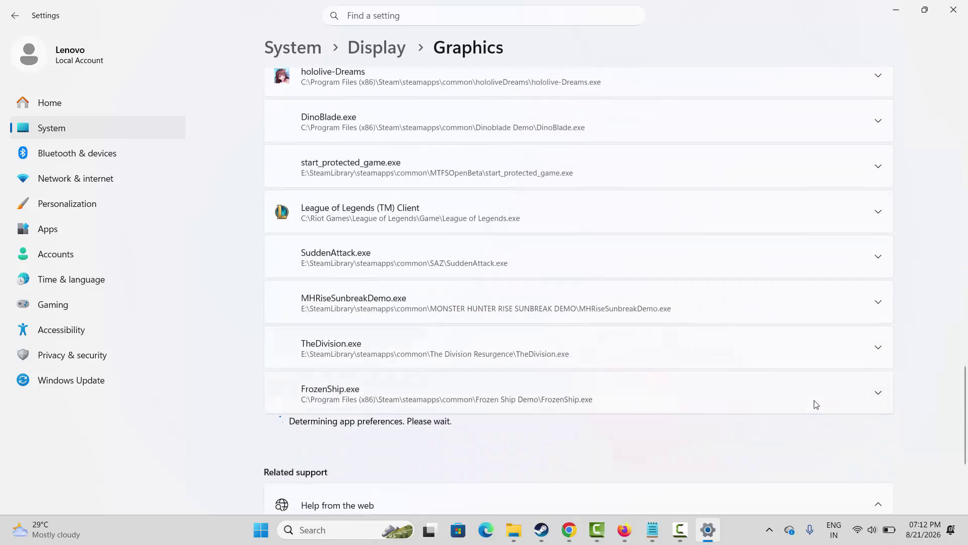
scroll(797, 373, up, 3)
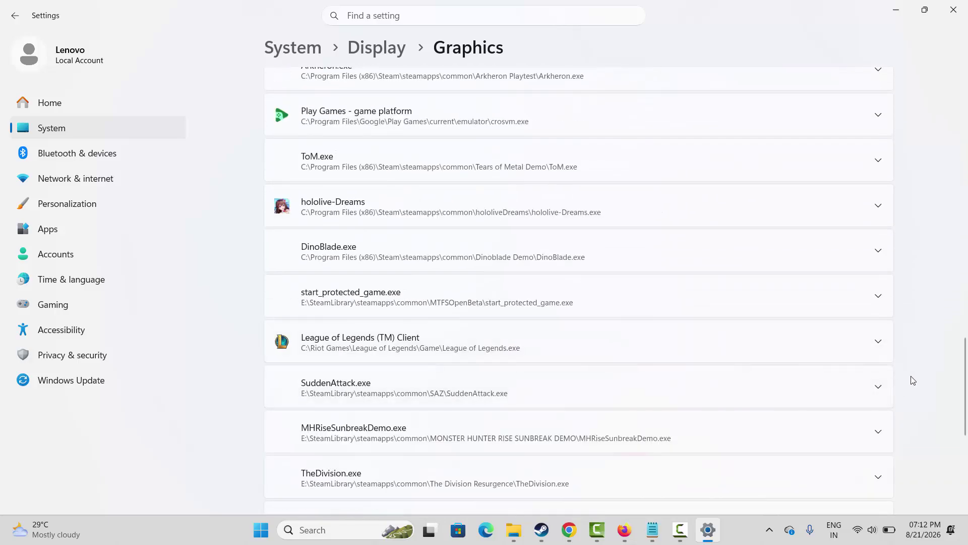
click(879, 342)
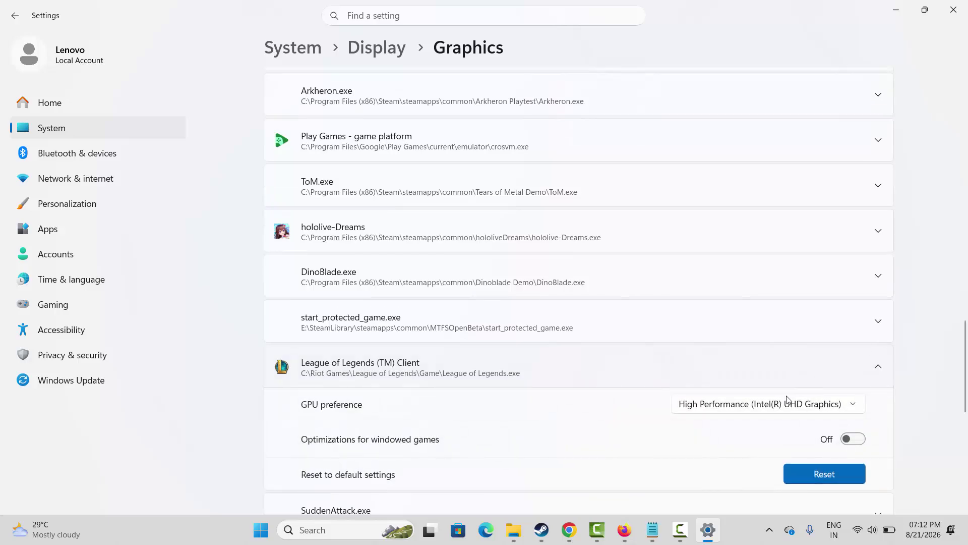
click(753, 410)
click(746, 413)
key(alt+F4)
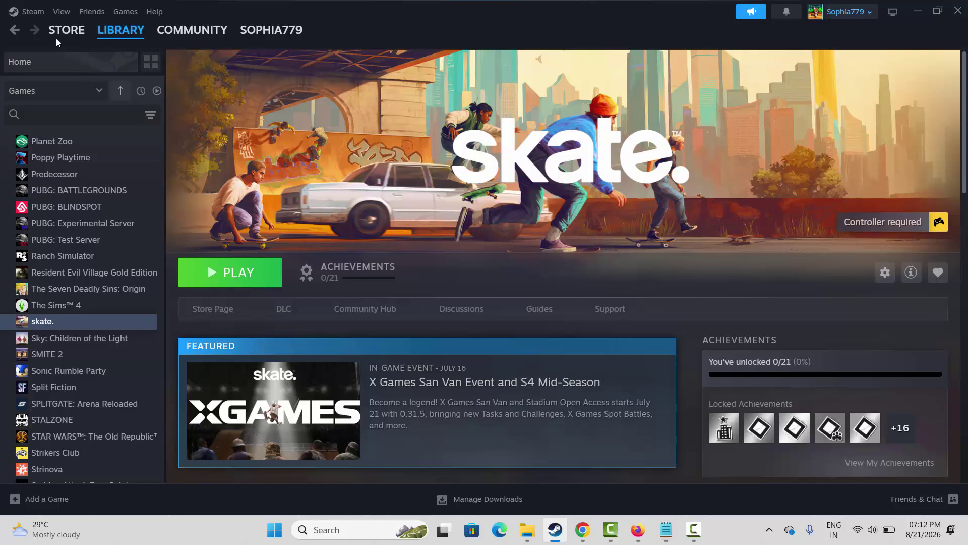
Step: Start clearing the download cache in the Steam download settings, cancel the confirmation, and close the settings
click(32, 11)
click(255, 243)
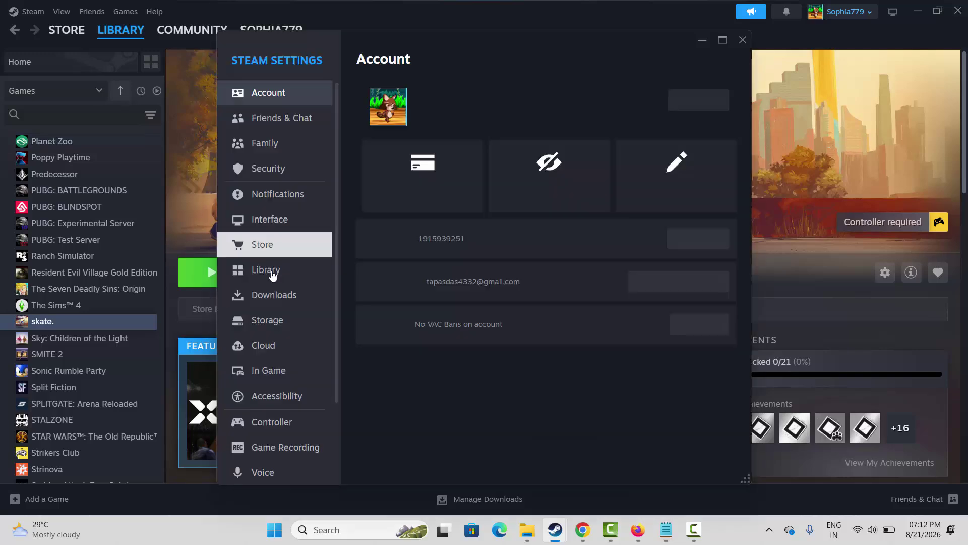
click(281, 322)
click(275, 297)
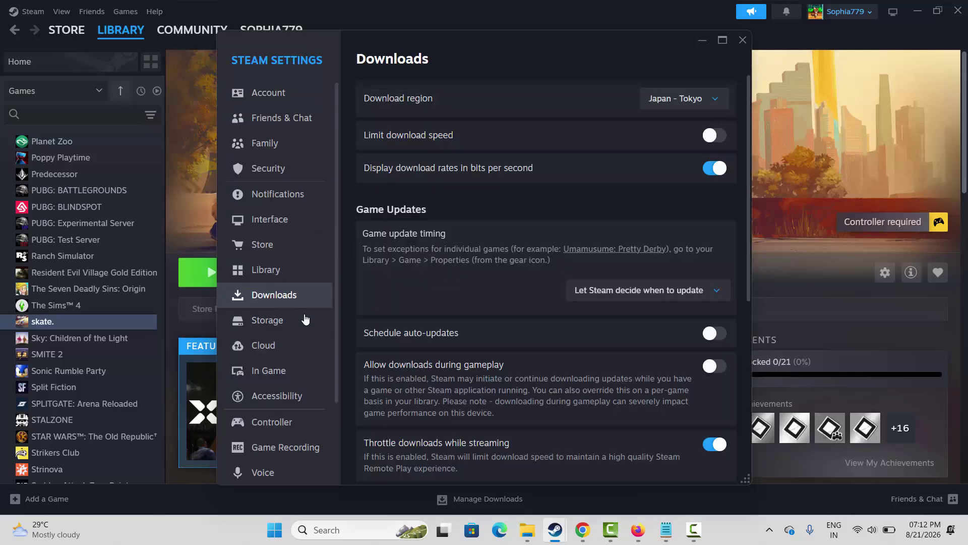
scroll(582, 358, down, 4)
click(698, 317)
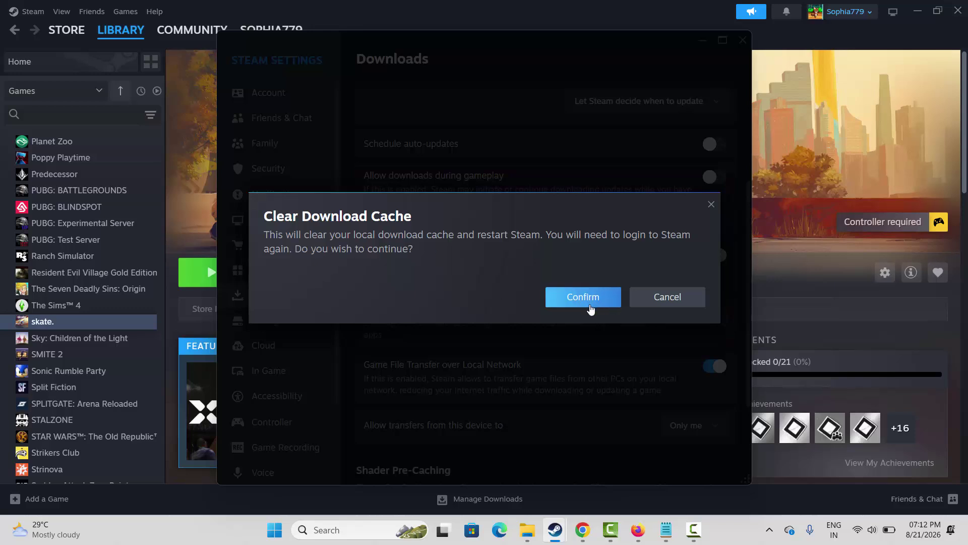
click(668, 298)
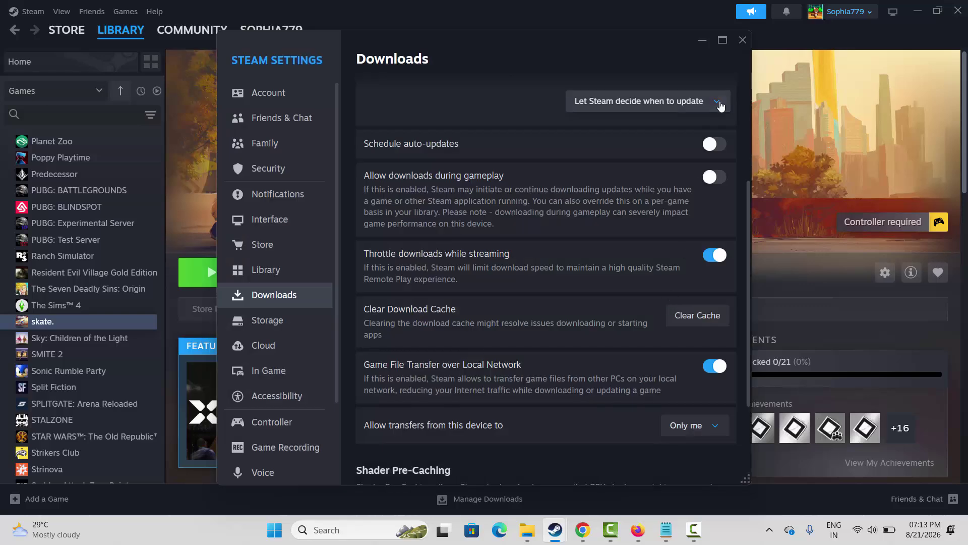
click(743, 41)
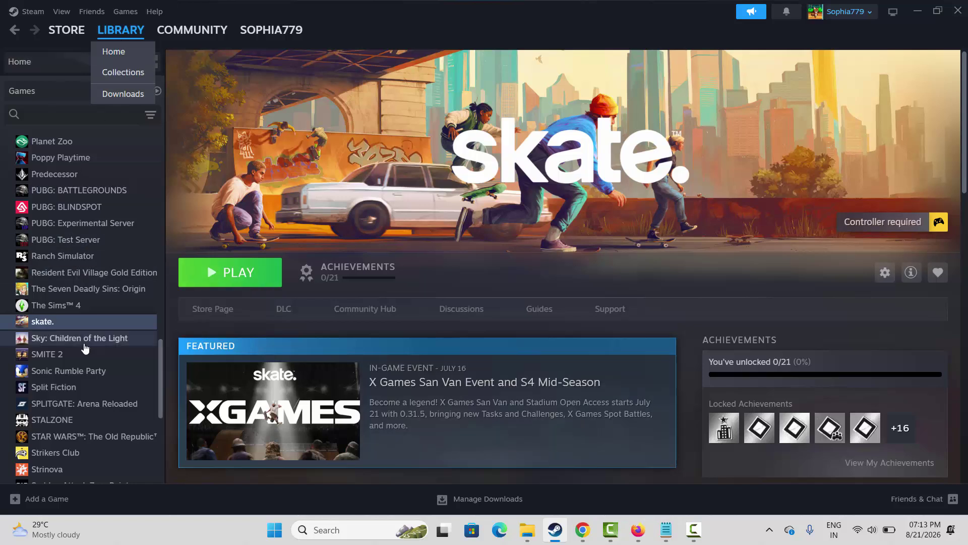
Step: Switch the in-game Steam Overlay for skate. on and off again in its properties, and close them
right_click(50, 323)
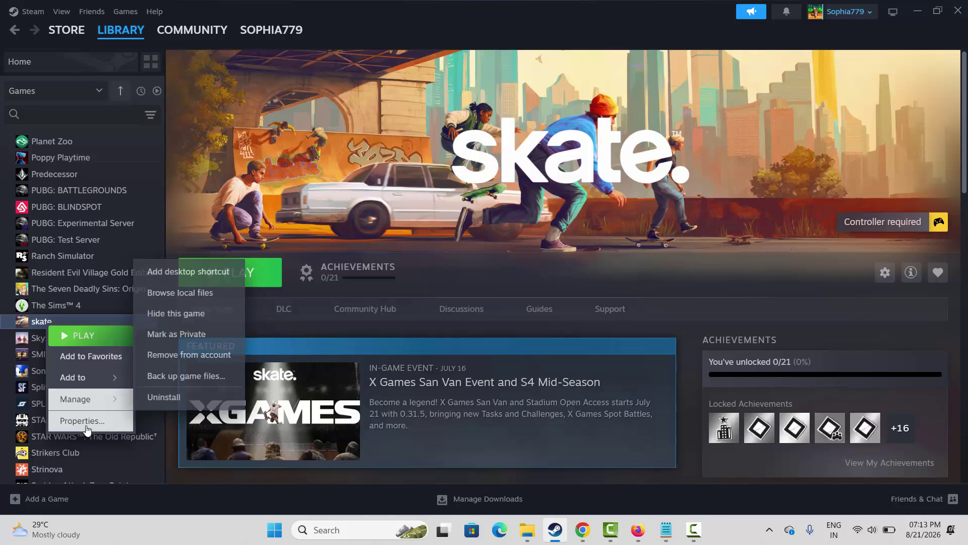
click(86, 428)
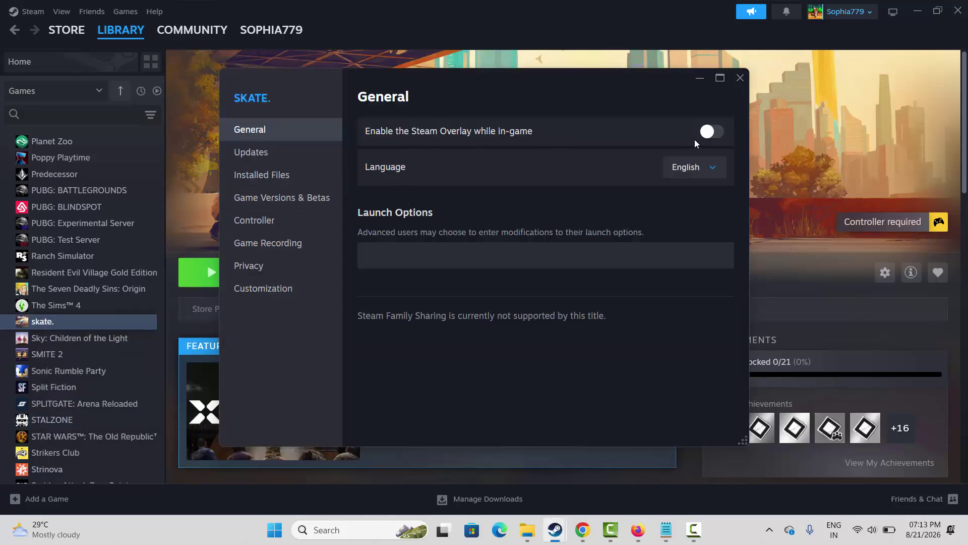
click(711, 132)
click(711, 131)
click(739, 78)
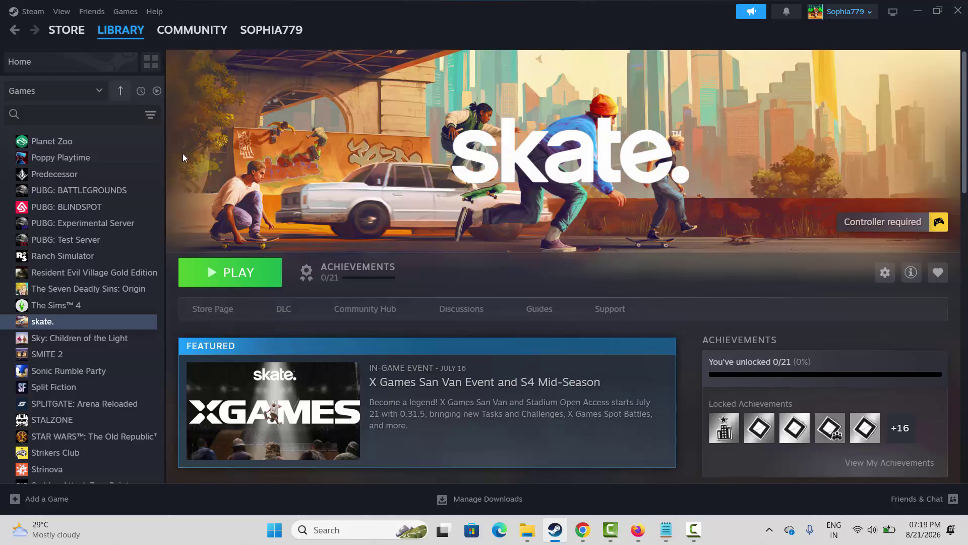
Step: Start uninstalling skate. from the game library, then cancel the uninstallation
right_click(59, 322)
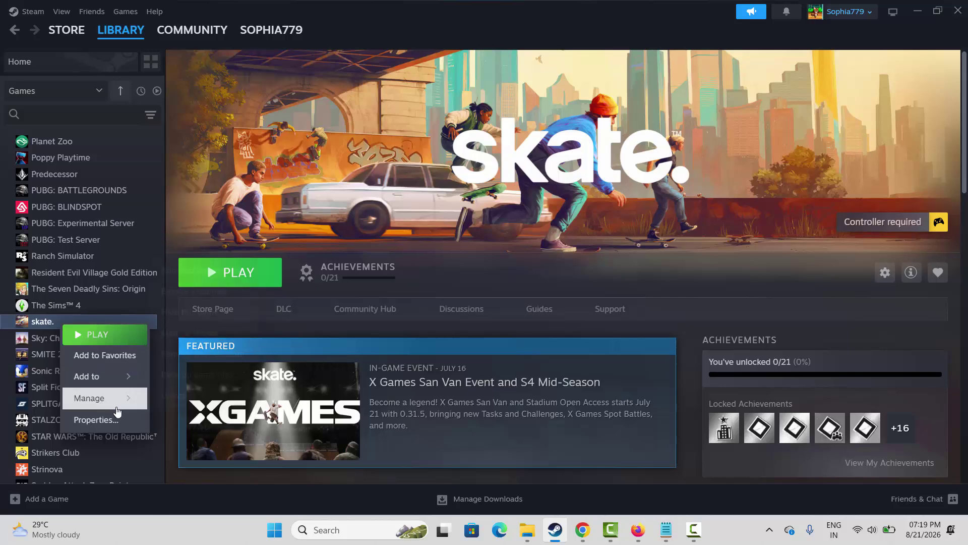
mouse_move(117, 409)
click(174, 396)
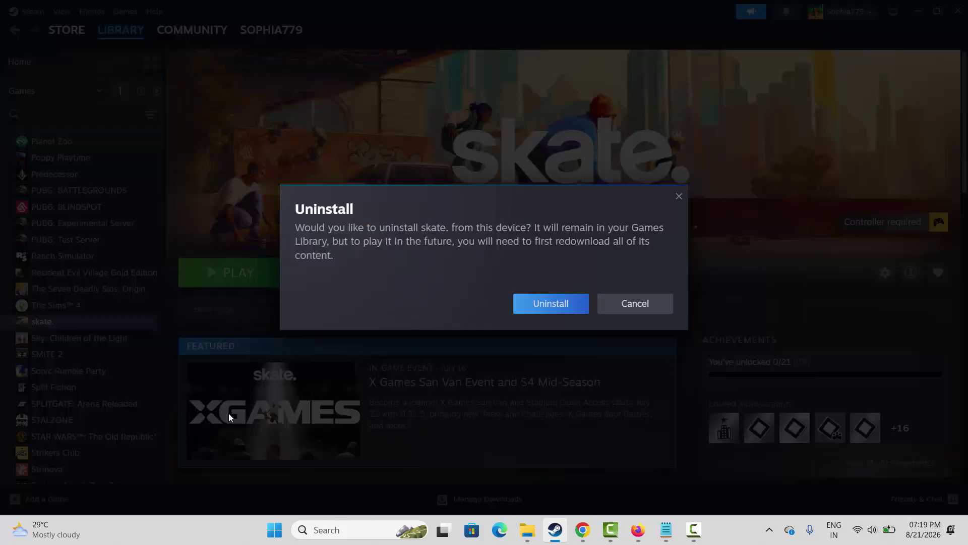
click(647, 316)
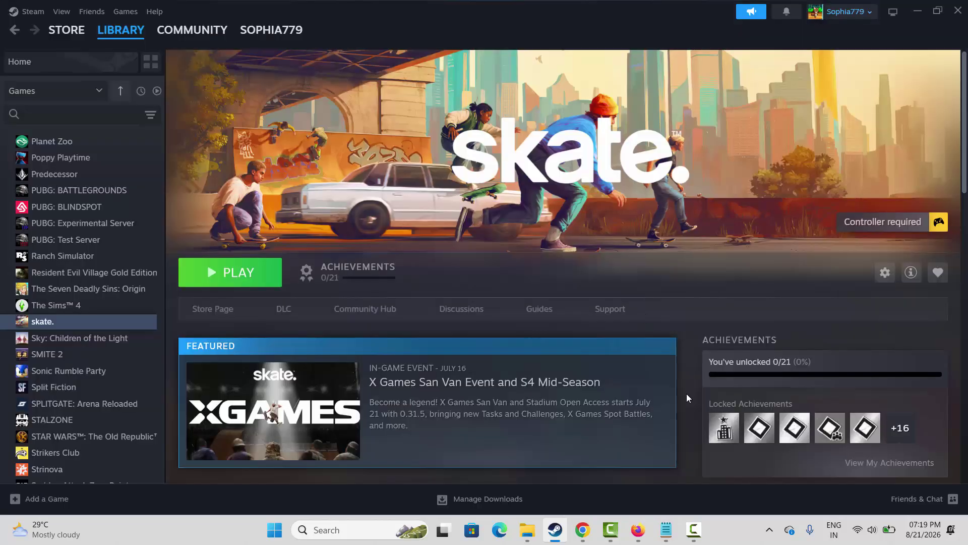
Step: Return to the S.T.A.L.K.E.R. 2: Cost of Hope store page and highlight the game's title
click(71, 32)
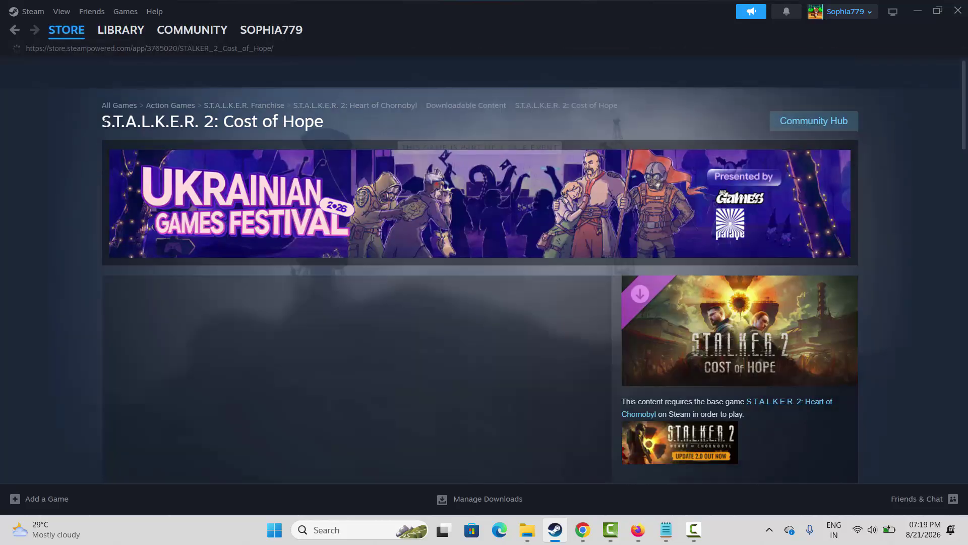
drag(103, 123, 329, 123)
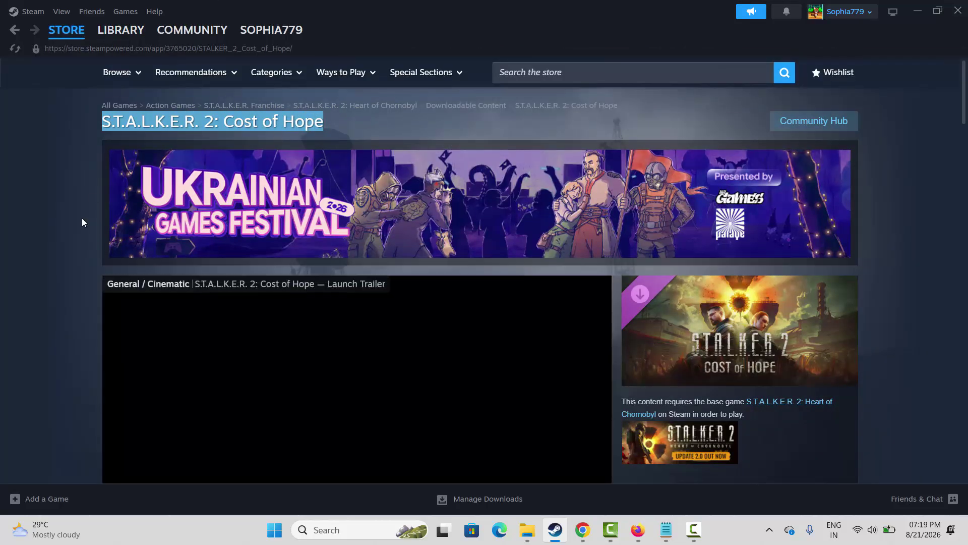